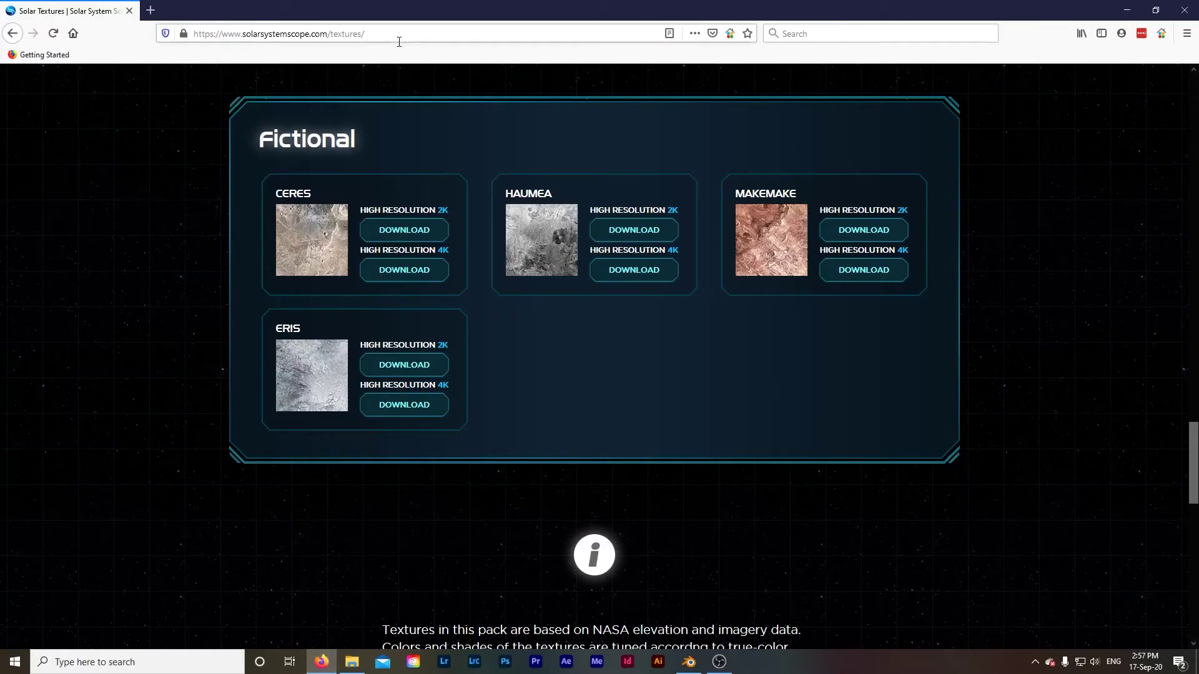
# - Delete the default cube from the scene
pyautogui.scroll(20, 599, 152)
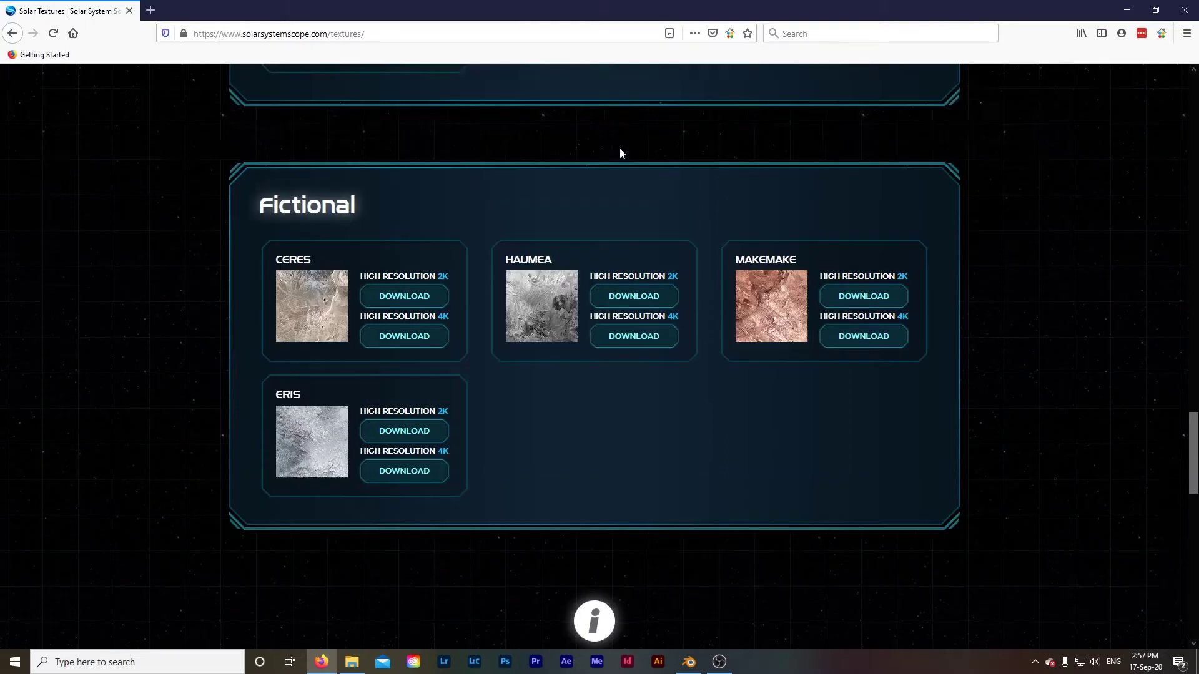
pyautogui.scroll(7, 642, 179)
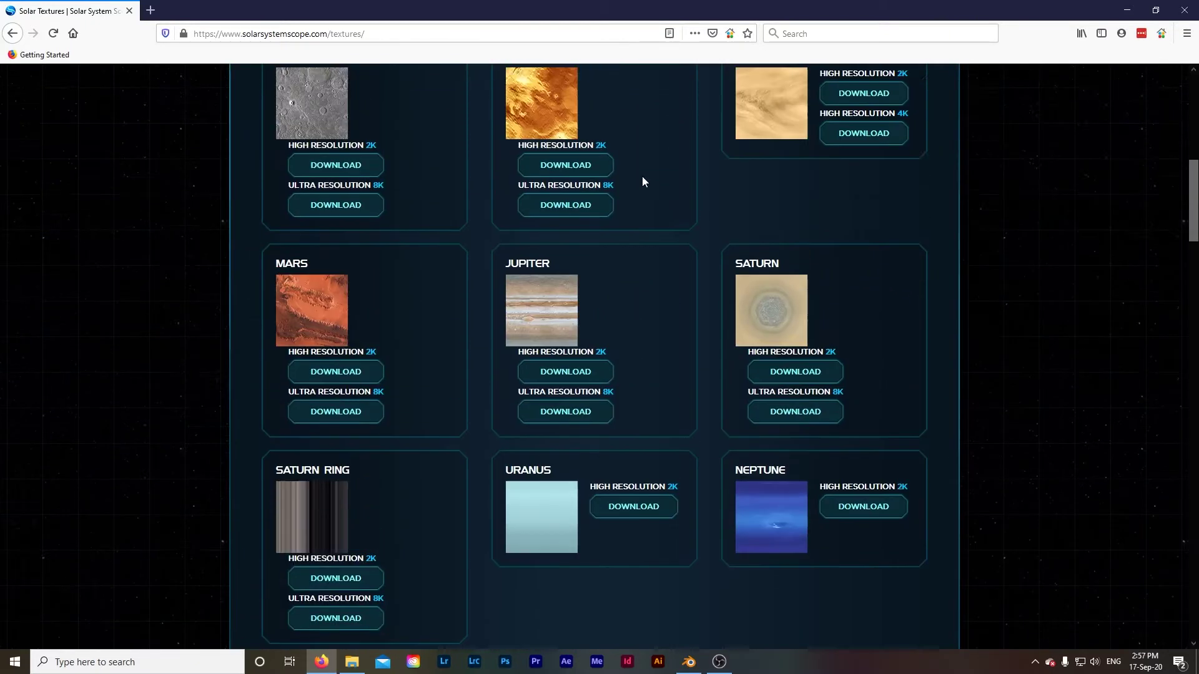
pyautogui.scroll(-5, 668, 256)
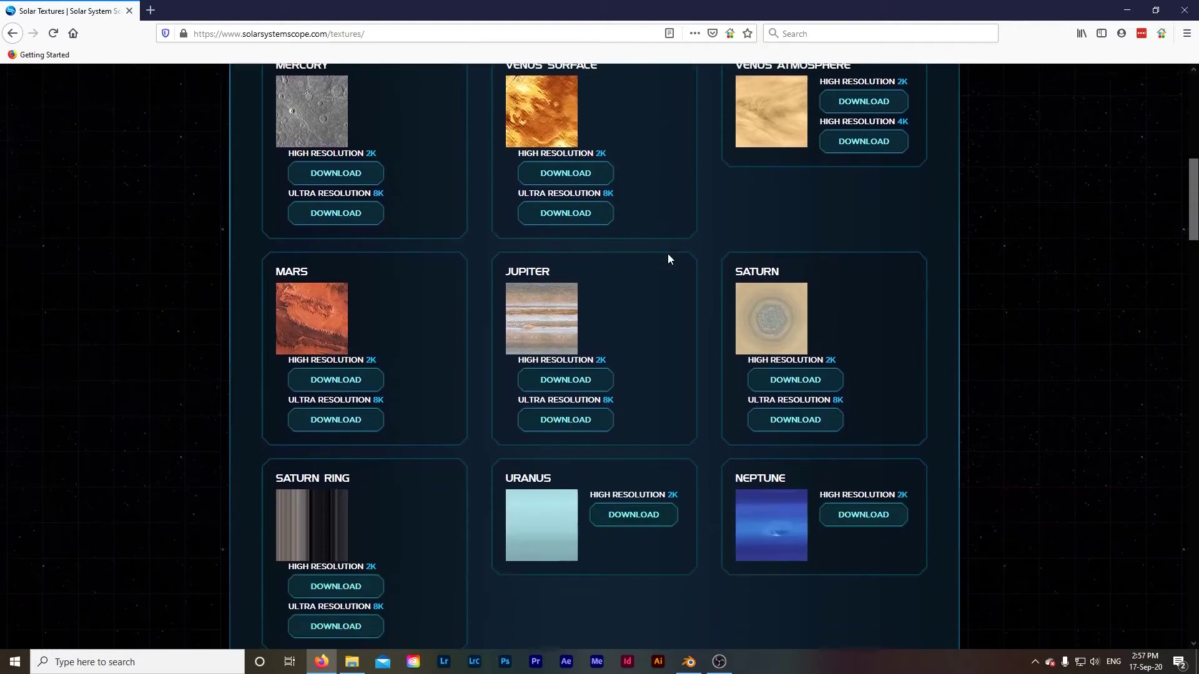
pyautogui.scroll(3, 668, 256)
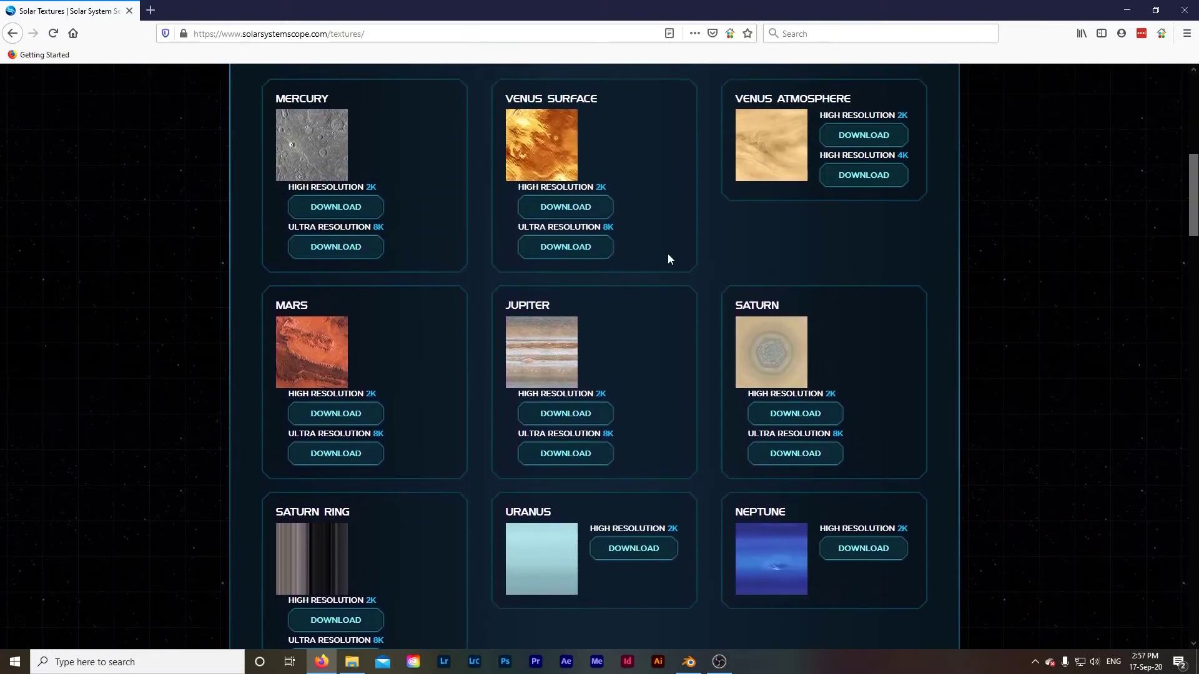
pyautogui.scroll(-8, 670, 260)
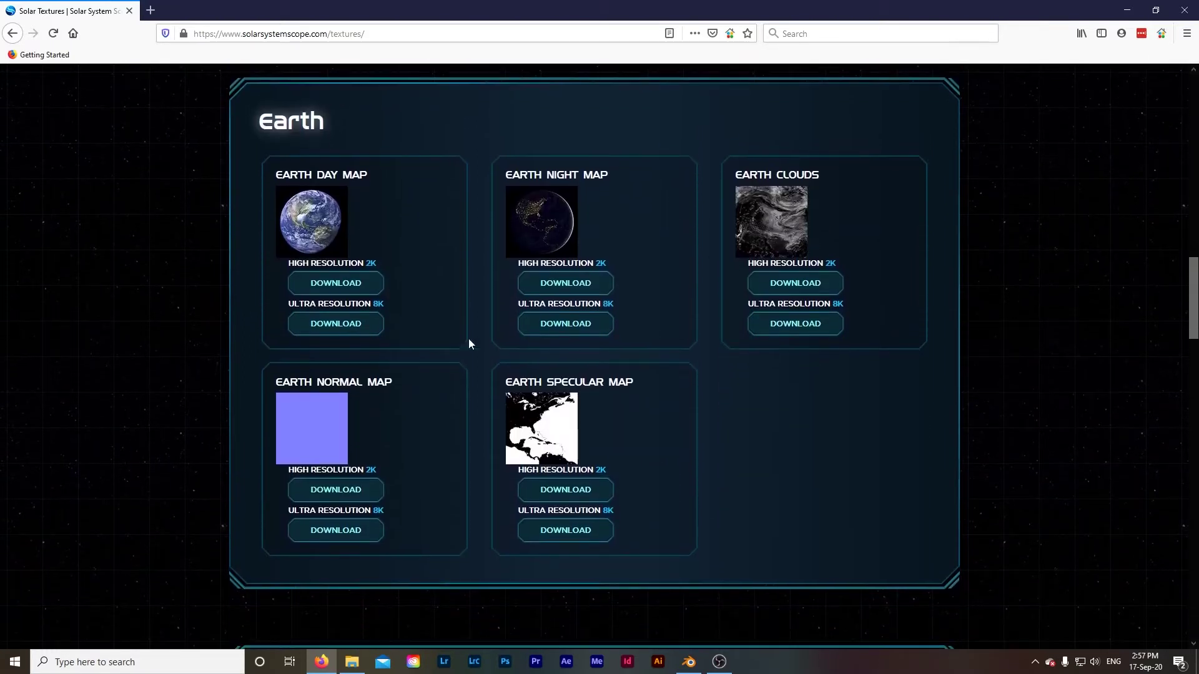
pyautogui.scroll(-6, 600, 343)
pyautogui.scroll(-2, 600, 348)
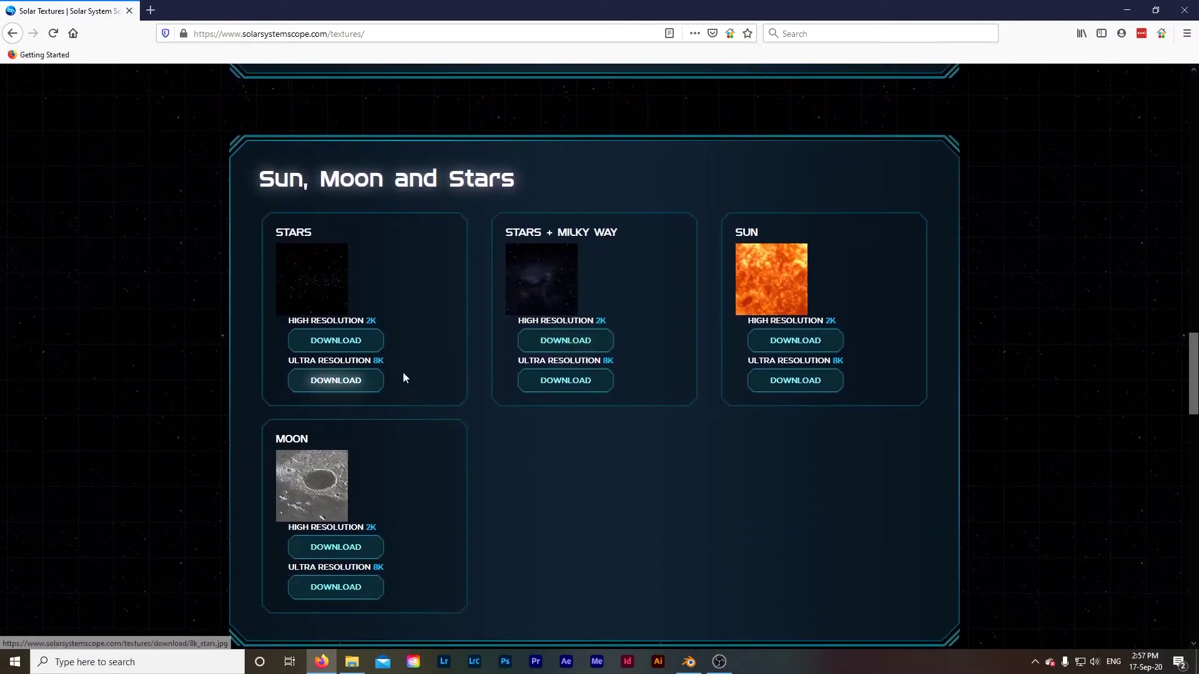
pyautogui.scroll(-6, 403, 374)
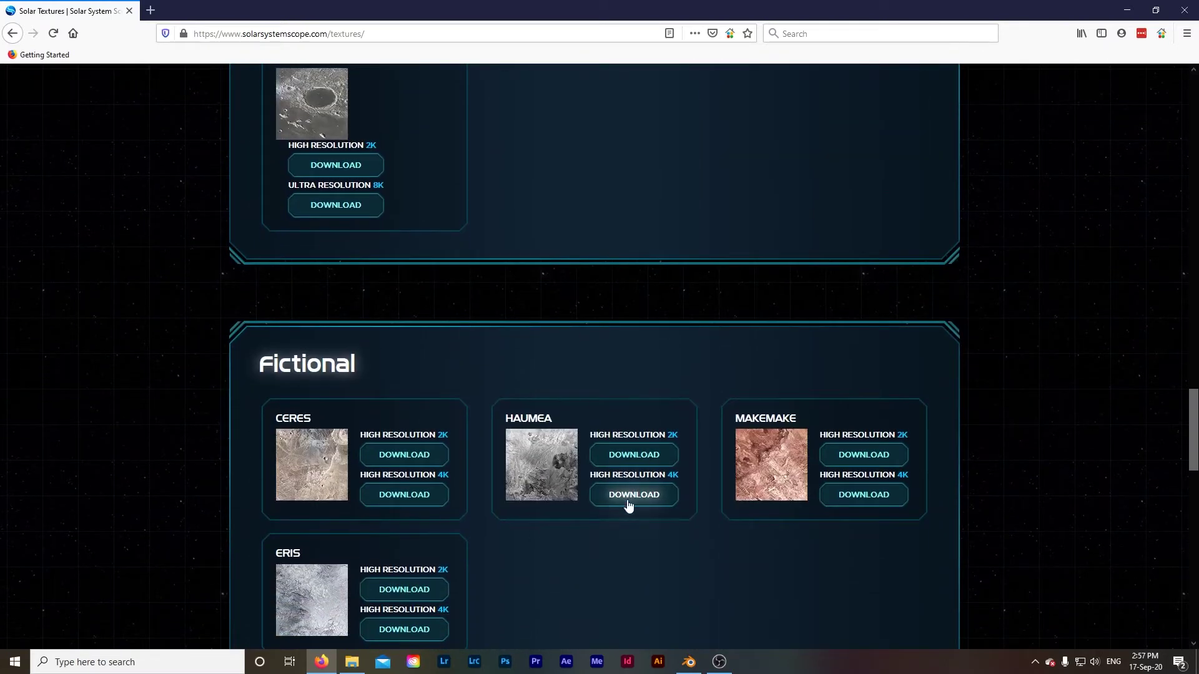
pyautogui.scroll(-3, 675, 488)
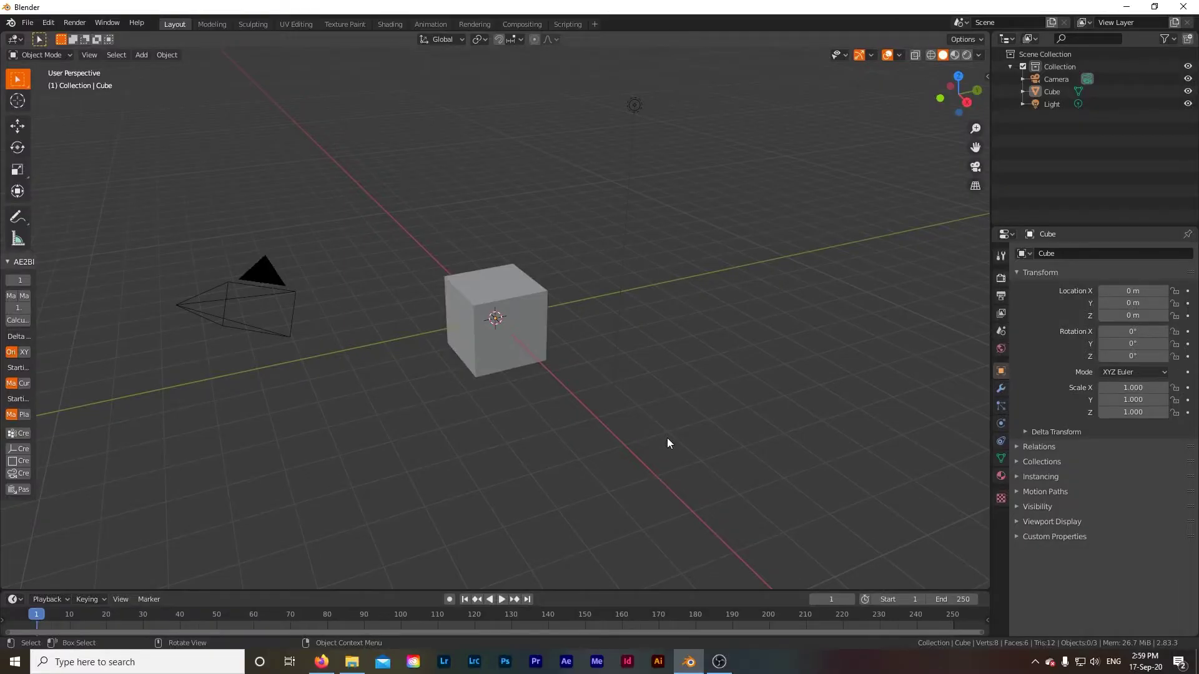
pyautogui.click(530, 335)
pyautogui.press('x')
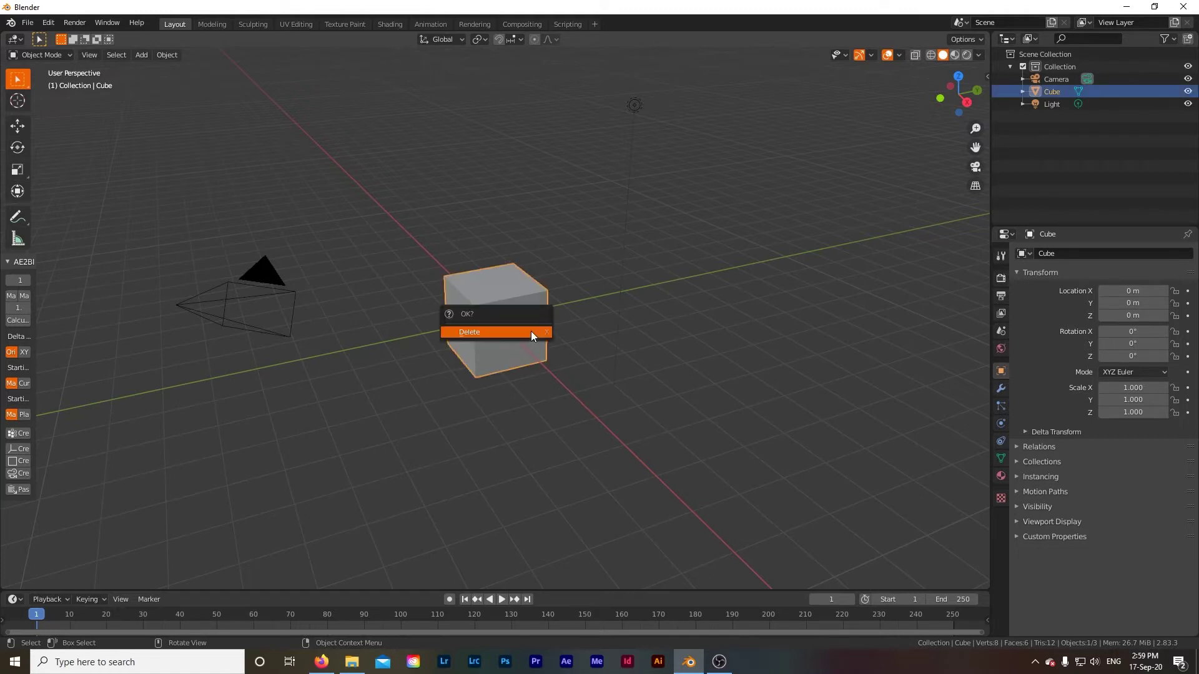
pyautogui.click(531, 335)
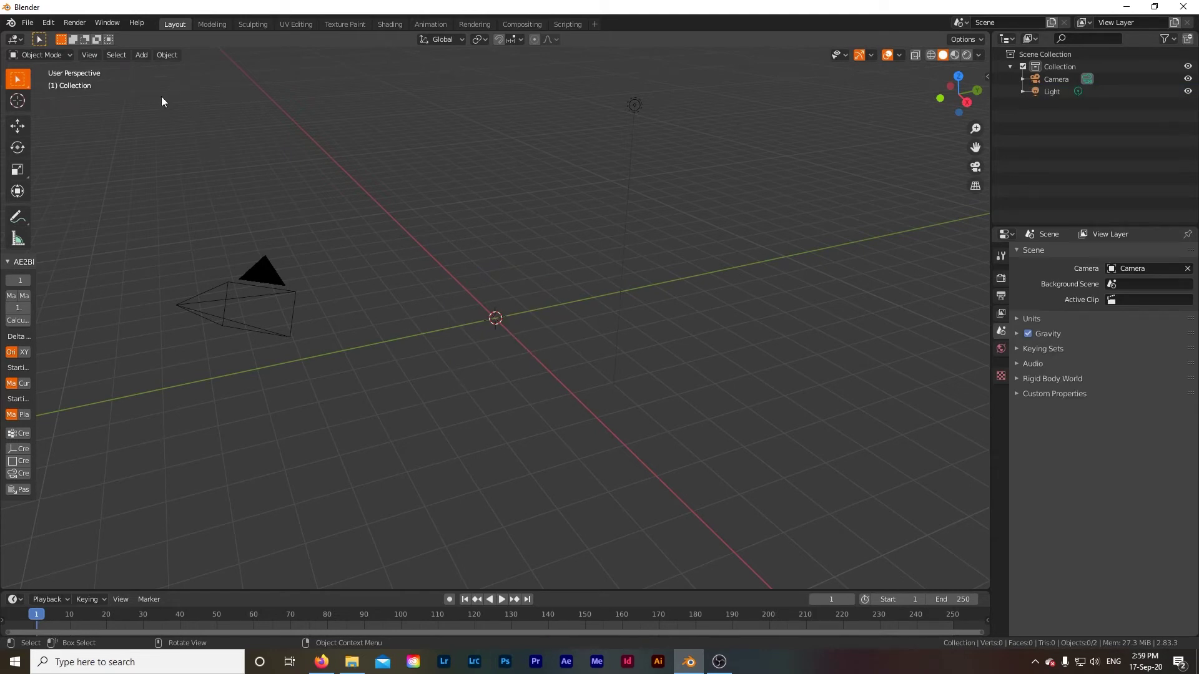
# - Add an Ico Sphere at the origin with Subdivisions set to 6, and select it
pyautogui.click(133, 56)
pyautogui.moveTo(159, 70)
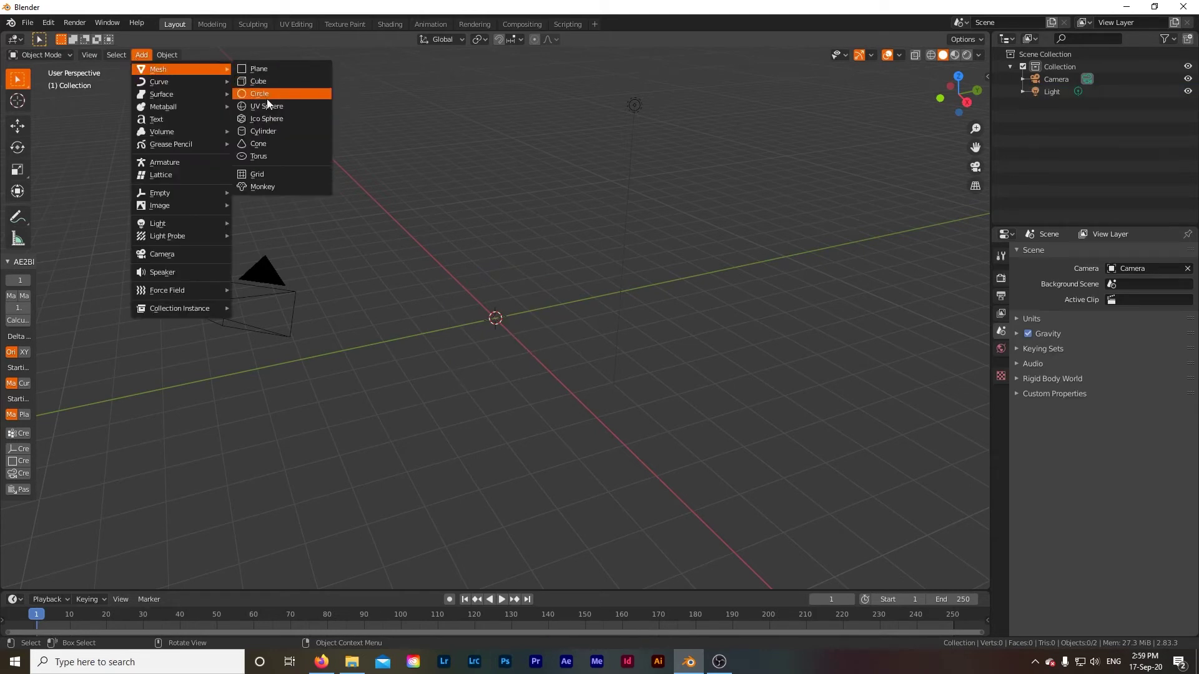
pyautogui.click(271, 119)
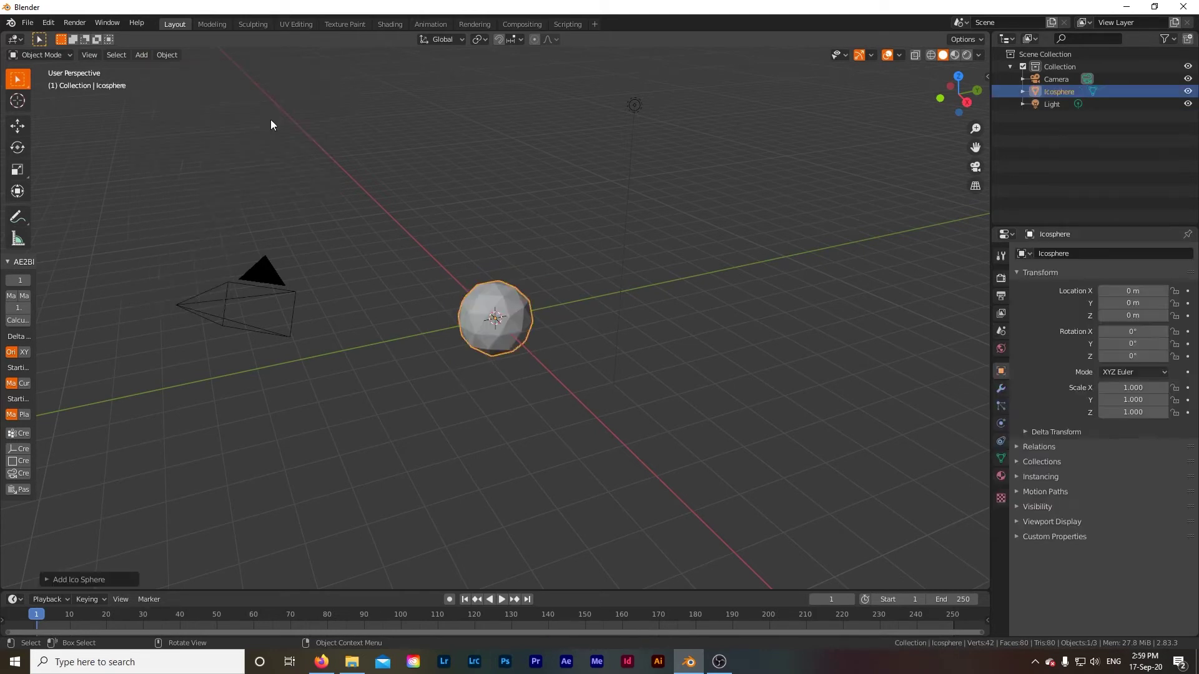
pyautogui.click(48, 579)
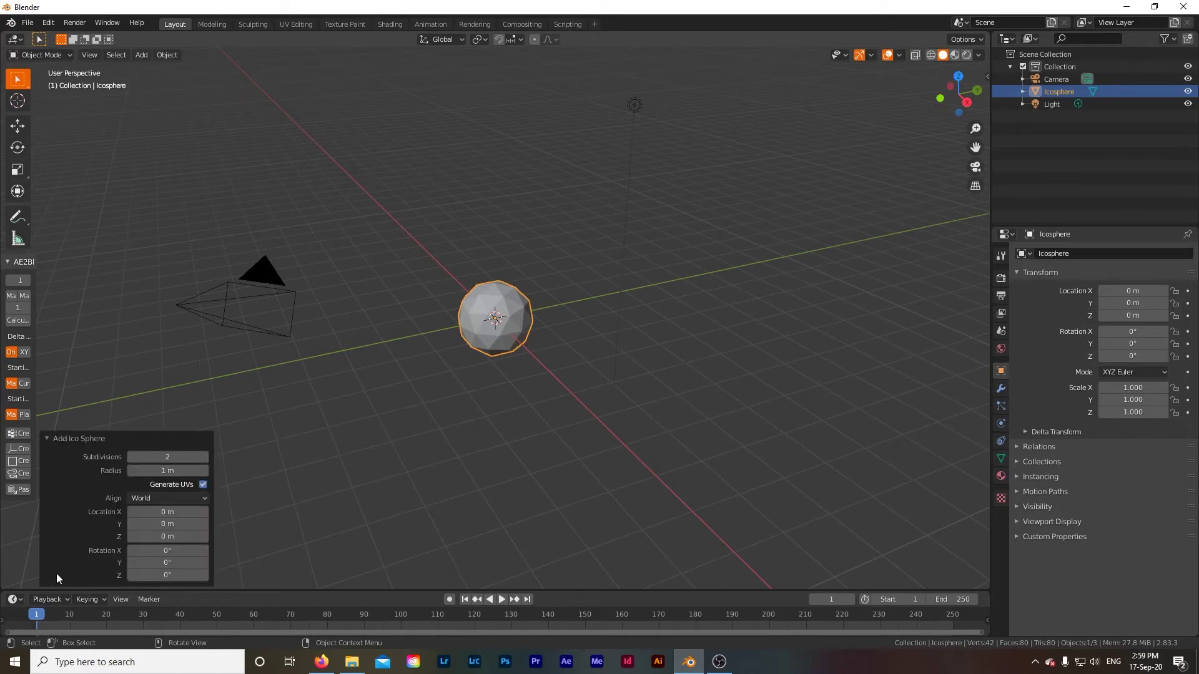
pyautogui.click(205, 457)
pyautogui.click(205, 457)
pyautogui.click(205, 456)
pyautogui.click(205, 457)
pyautogui.click(205, 457)
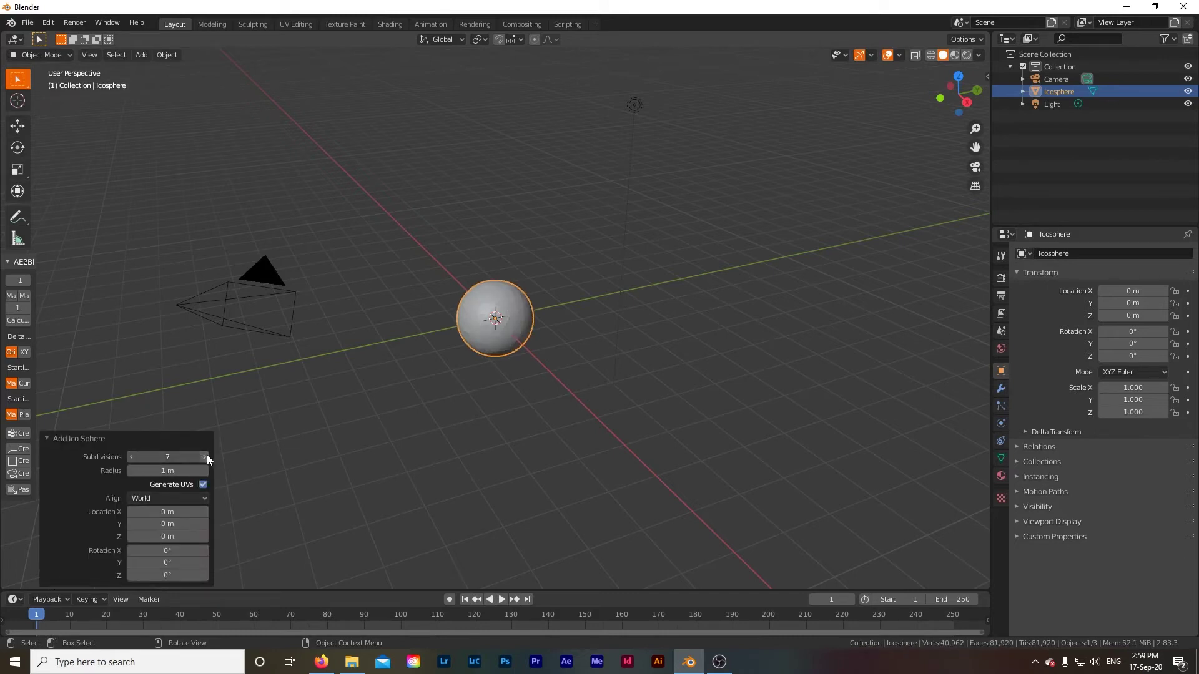
pyautogui.click(132, 457)
pyautogui.click(426, 361)
pyautogui.scroll(8, 469, 329)
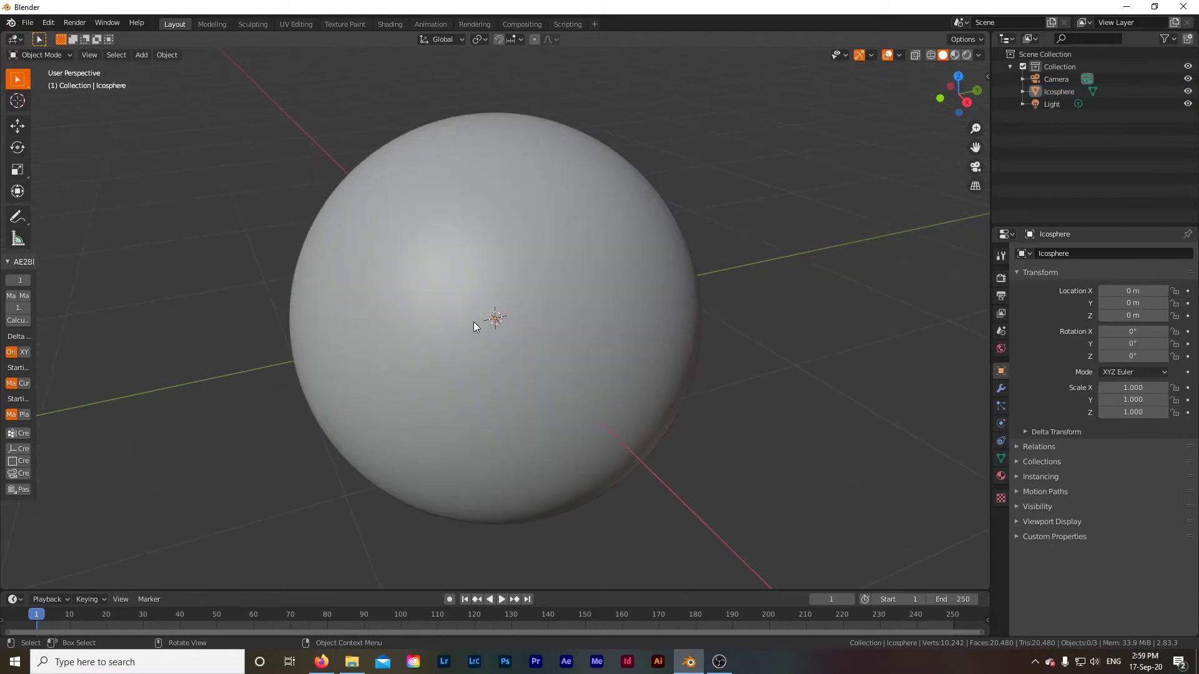
pyautogui.click(524, 235)
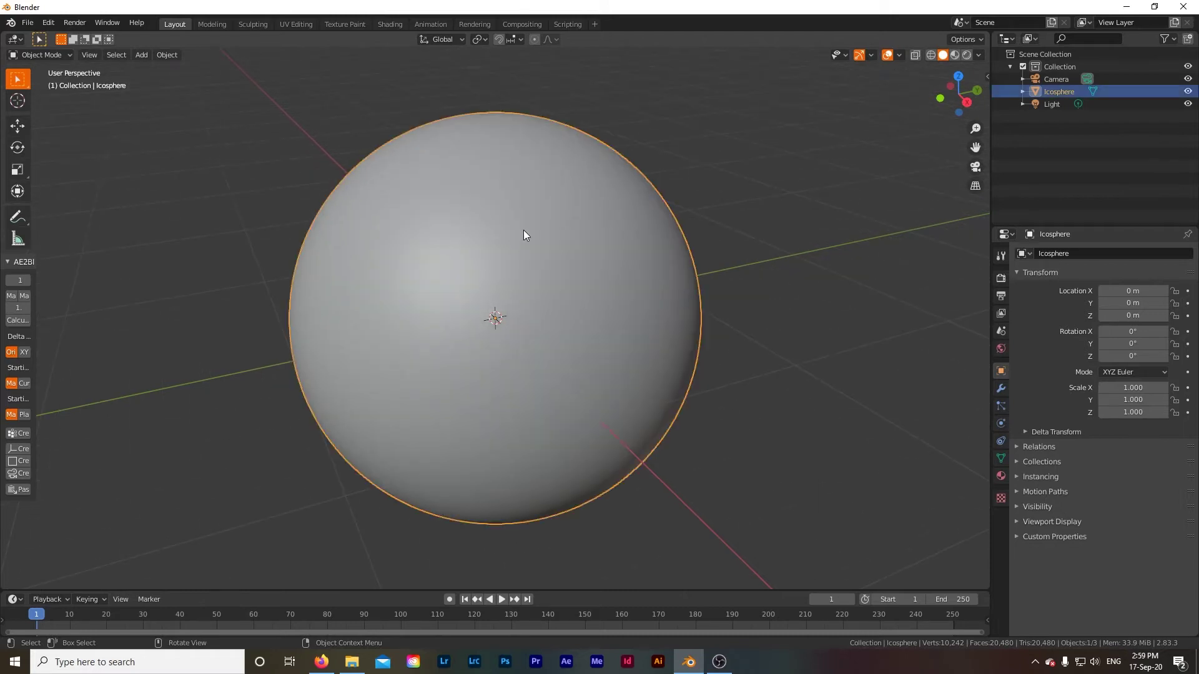
# - Apply Shade Smooth to the icosphere
pyautogui.rightClick(523, 234)
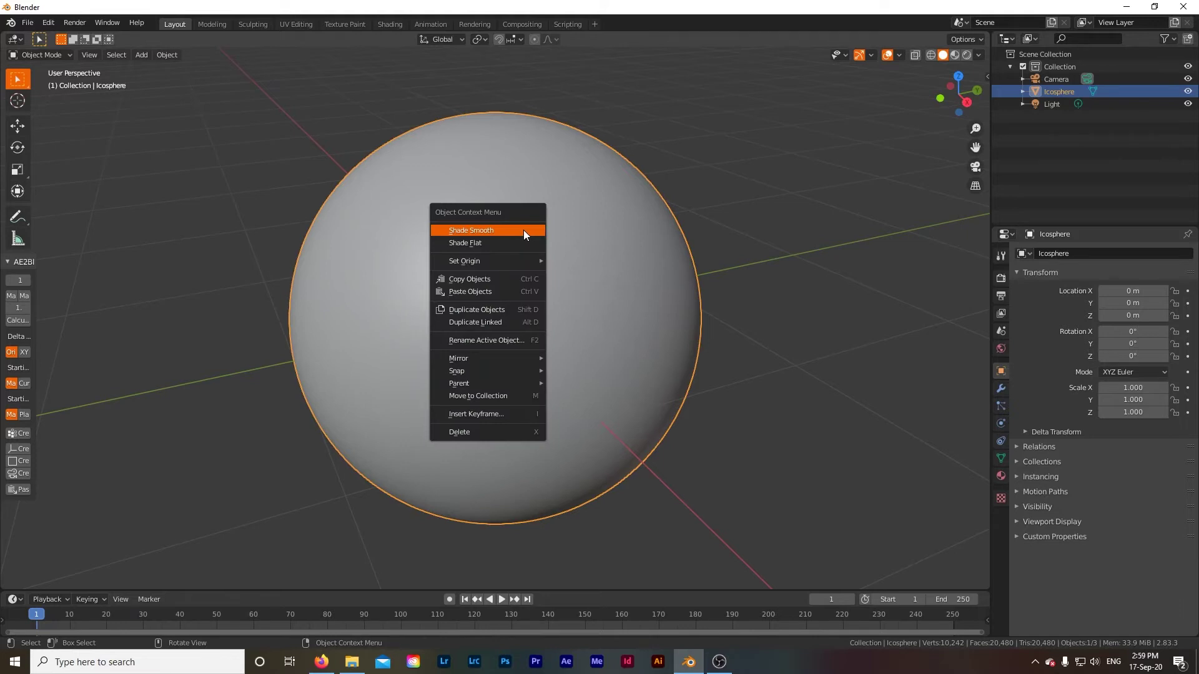
pyautogui.click(523, 230)
pyautogui.moveTo(524, 230); pyautogui.dragTo(609, 279, button='middle')
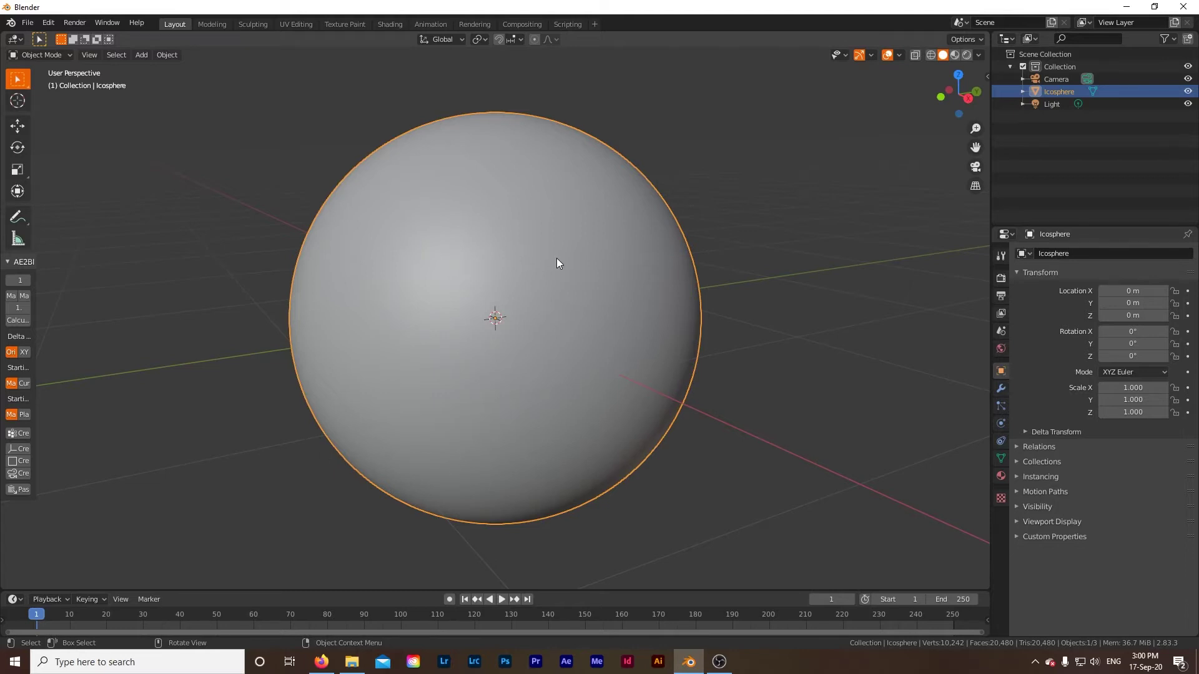
# - Unwrap the icosphere's UVs with Sphere Projection in Edit Mode, then return to Object Mode
pyautogui.press('Tab')
pyautogui.press('u')
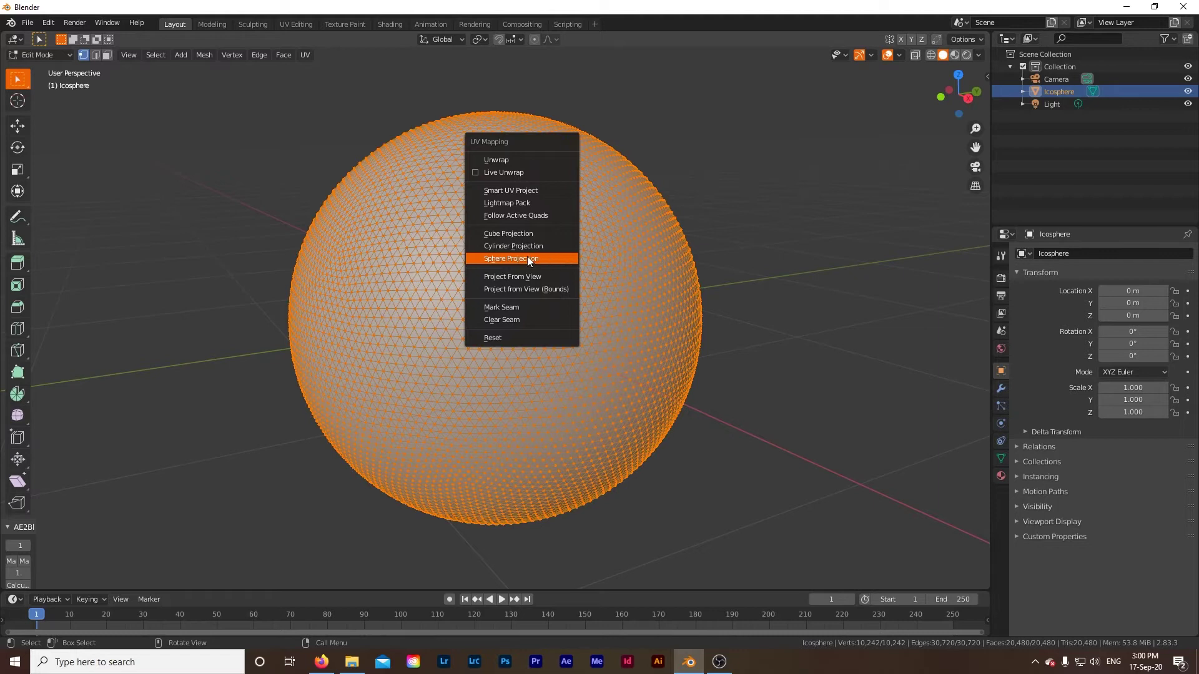
pyautogui.click(527, 258)
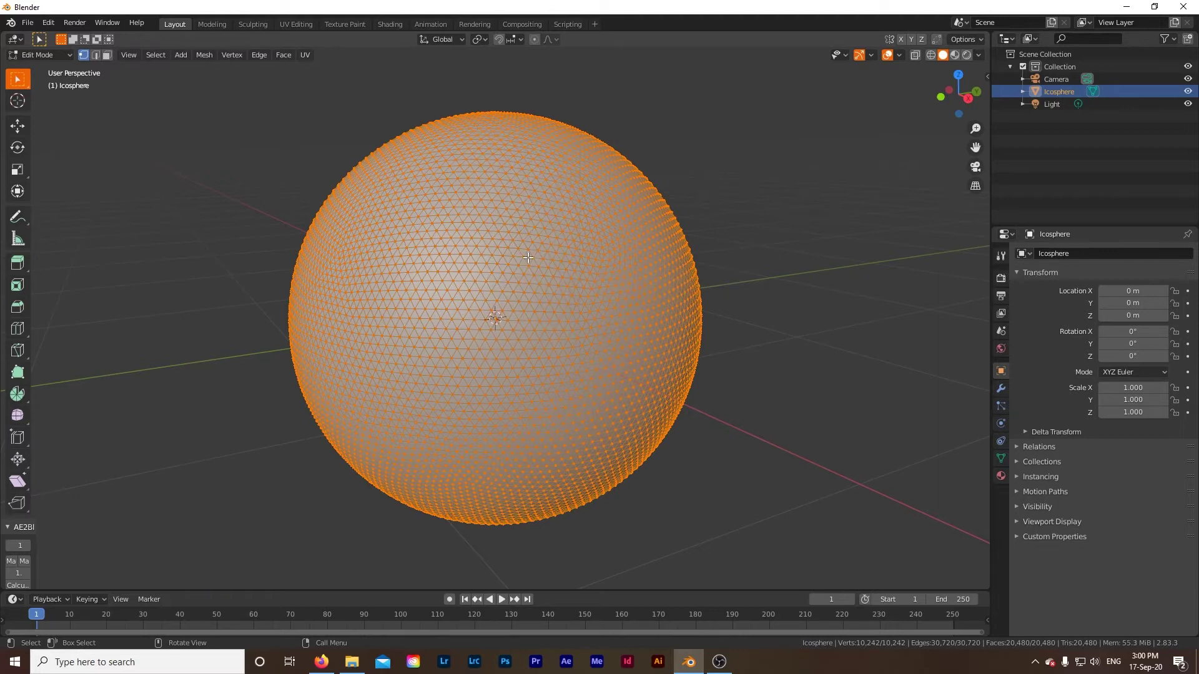
pyautogui.press('Tab')
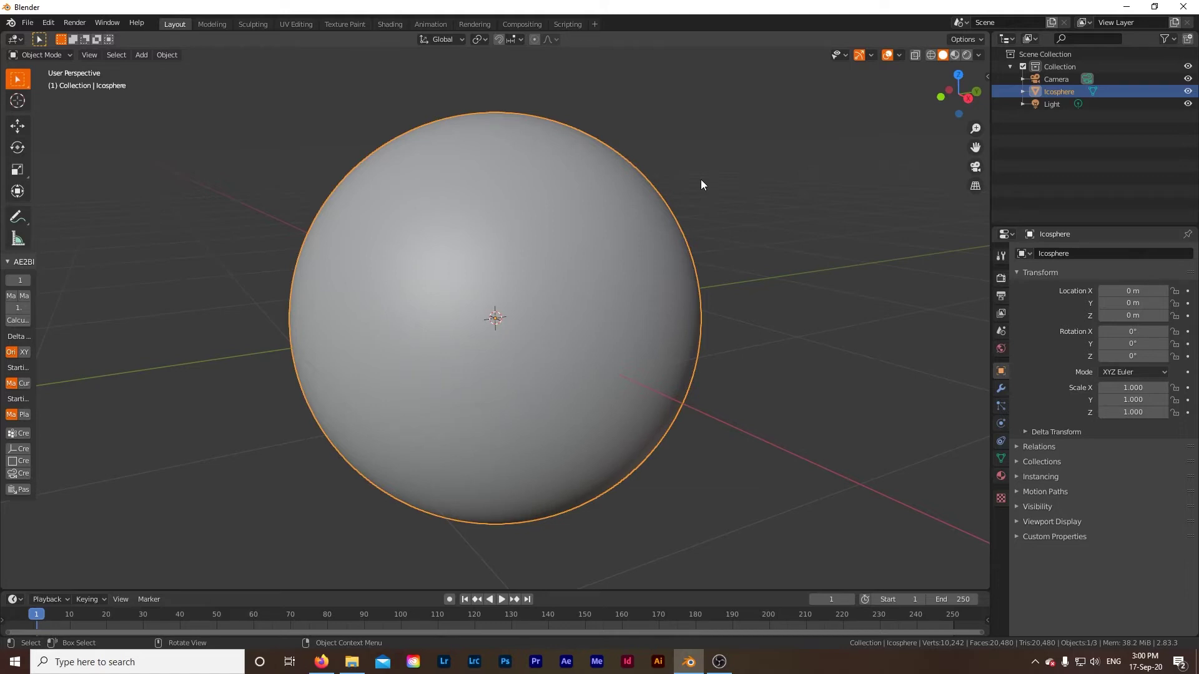
# - Switch the viewport shading to Rendered
pyautogui.press('z')
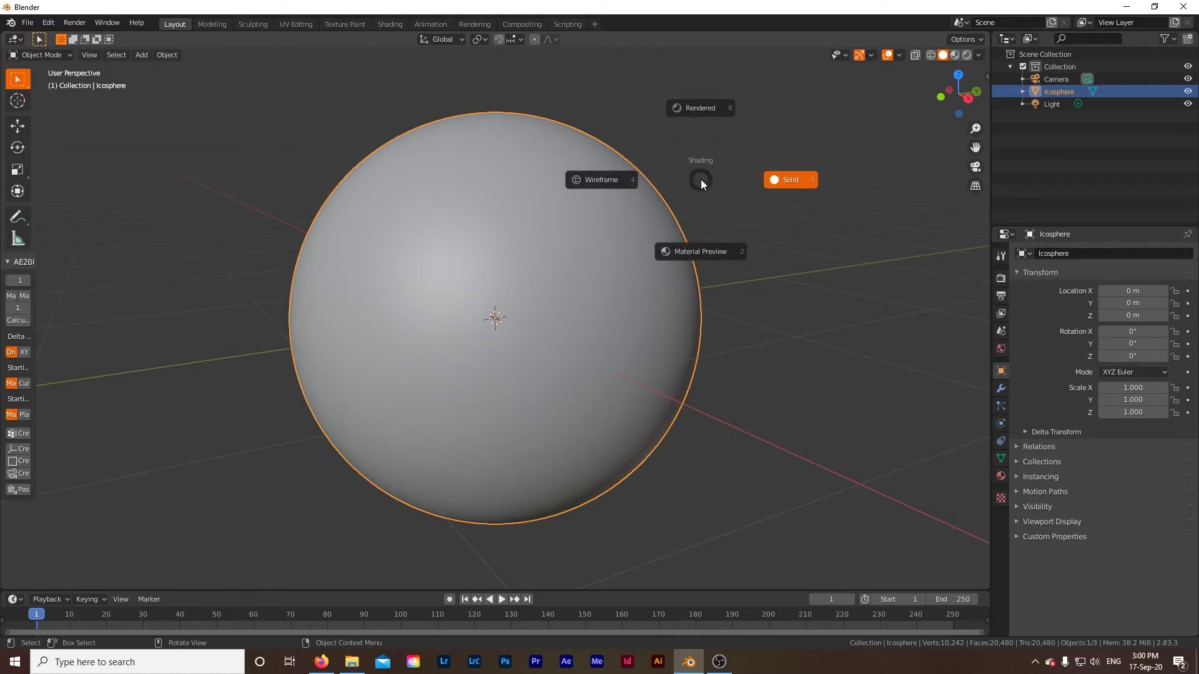
pyautogui.click(700, 108)
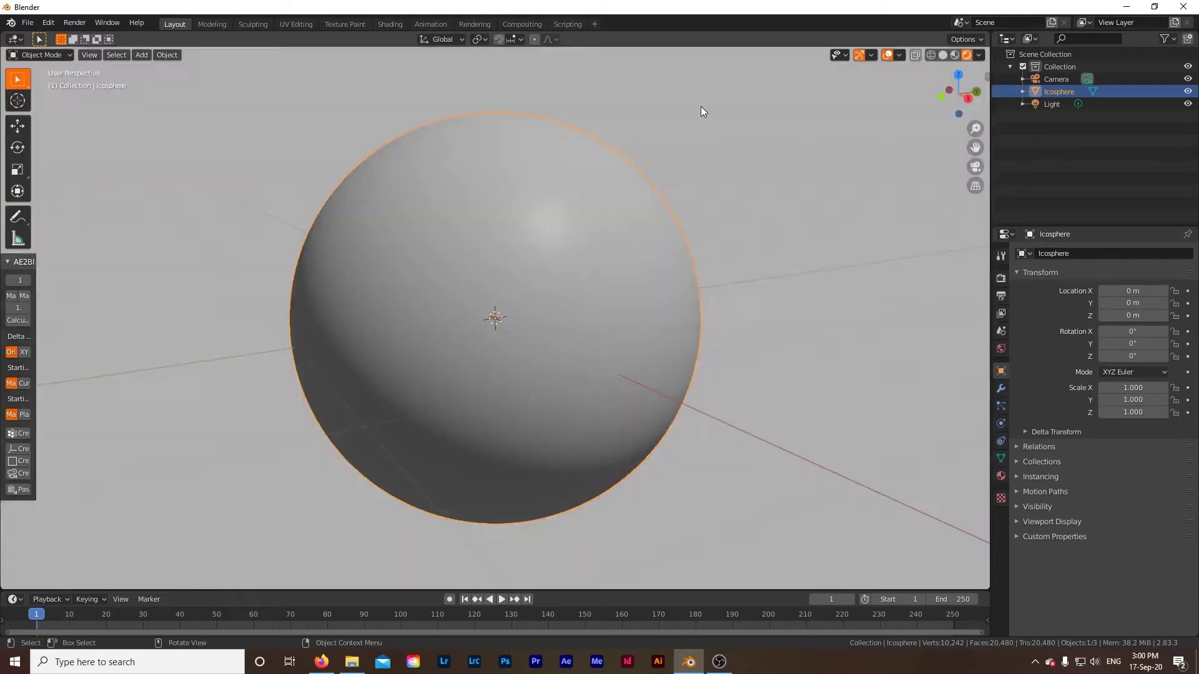
pyautogui.scroll(-2, 606, 350)
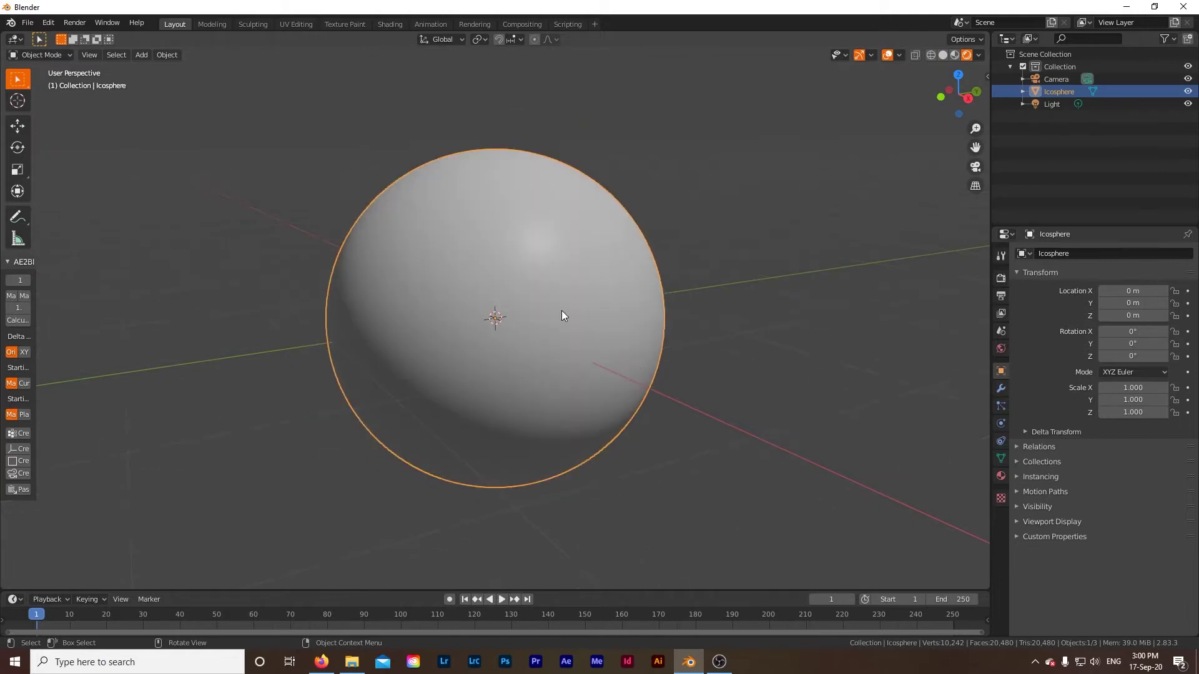
# - Enlarge the lower Timeline area and turn it into the Shader Editor
pyautogui.moveTo(375, 590); pyautogui.dragTo(381, 370)
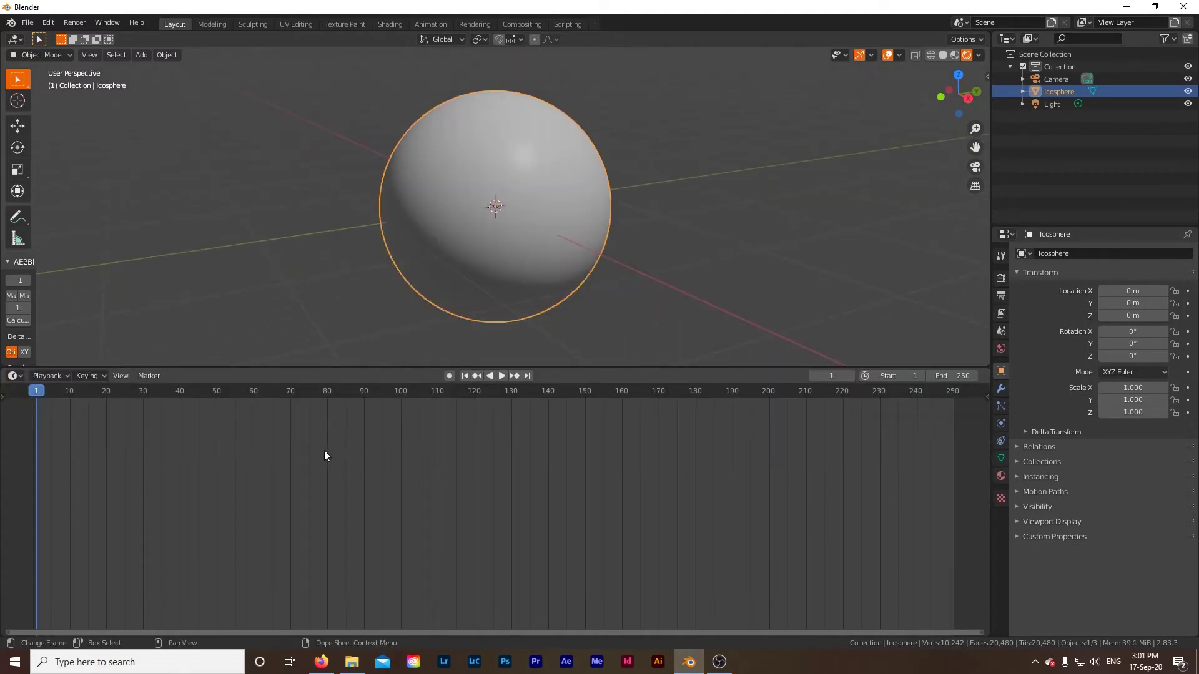
pyautogui.click(12, 376)
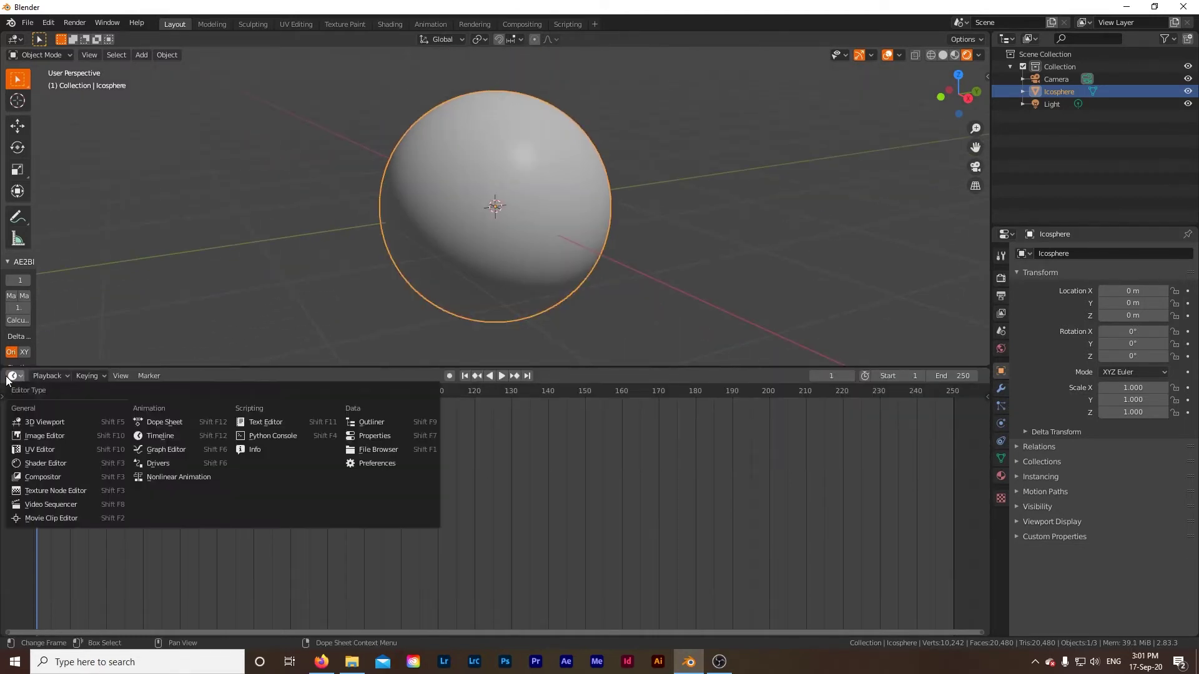
pyautogui.click(47, 462)
# - Create a new material, Material.001, and delete its Principled BSDF node
pyautogui.click(522, 376)
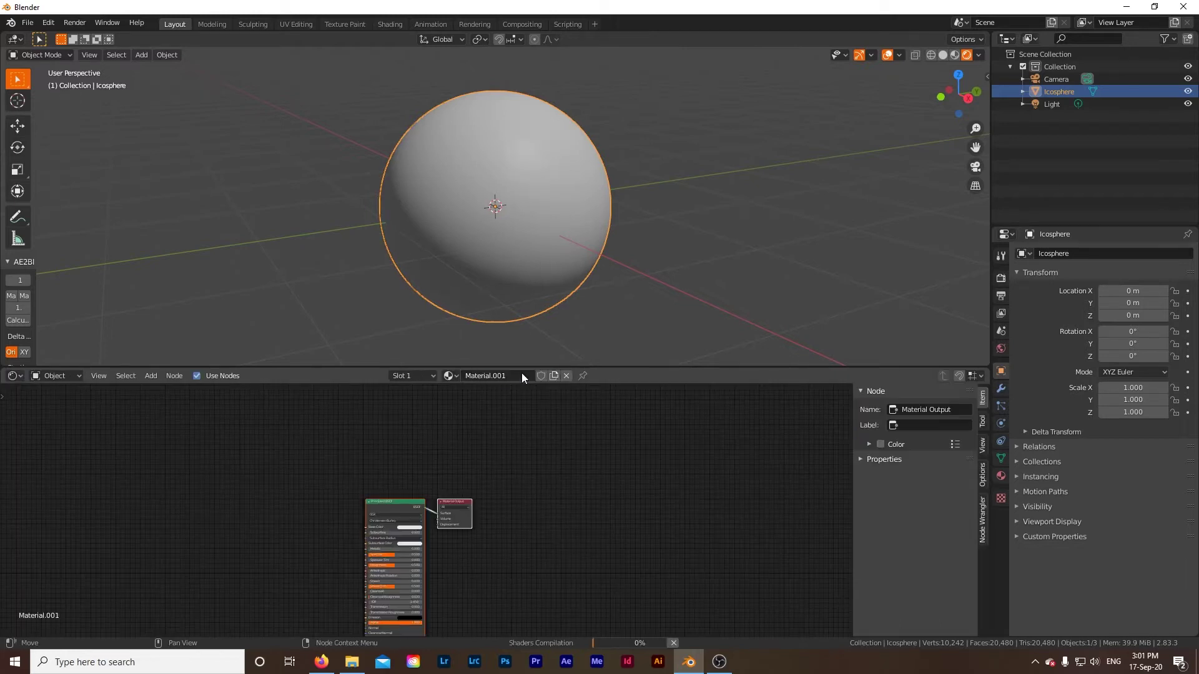
pyautogui.moveTo(614, 486); pyautogui.dragTo(656, 451, button='middle')
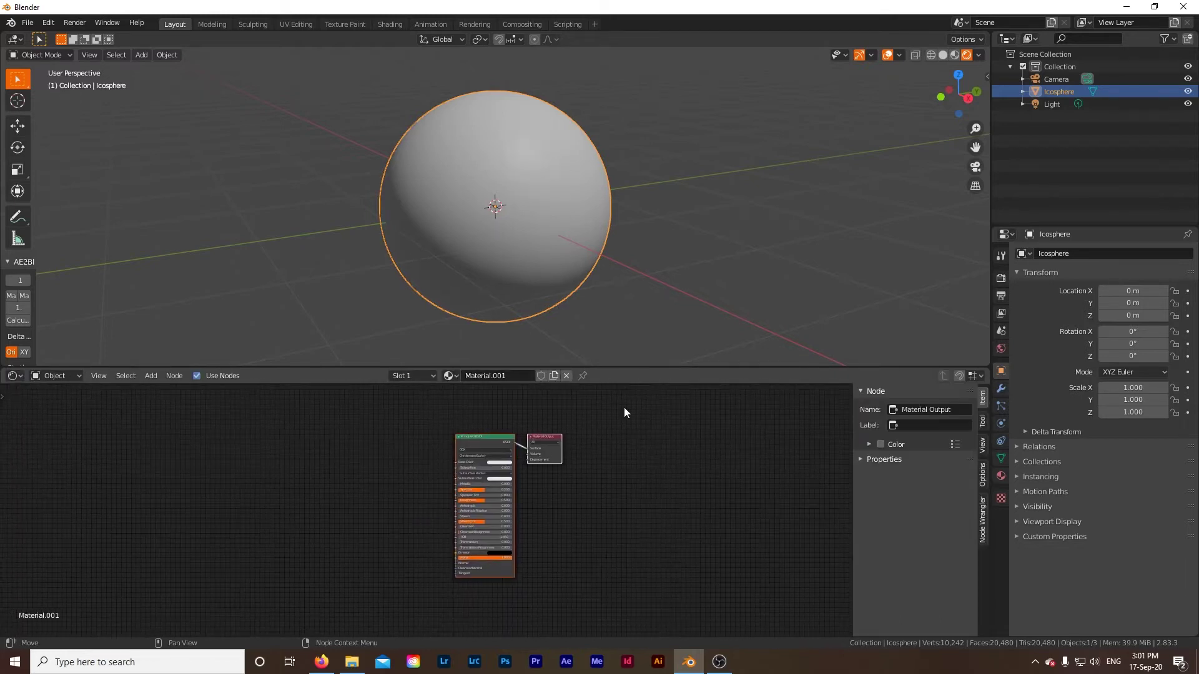
pyautogui.scroll(1, 589, 530)
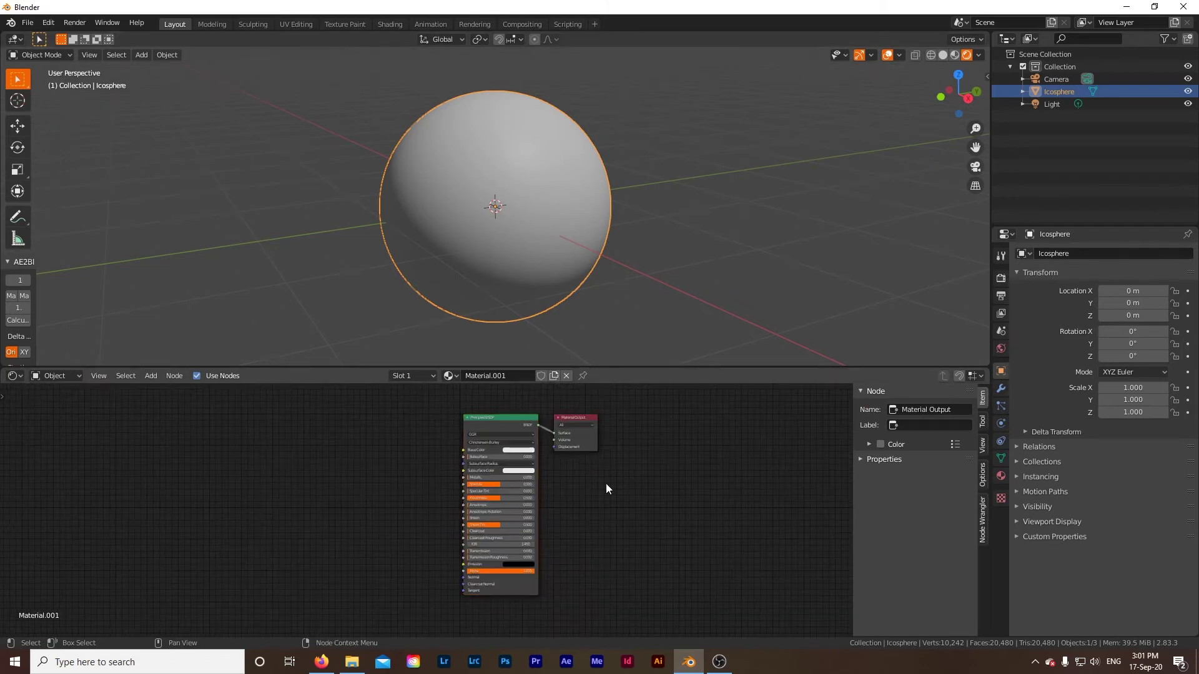
pyautogui.click(511, 425)
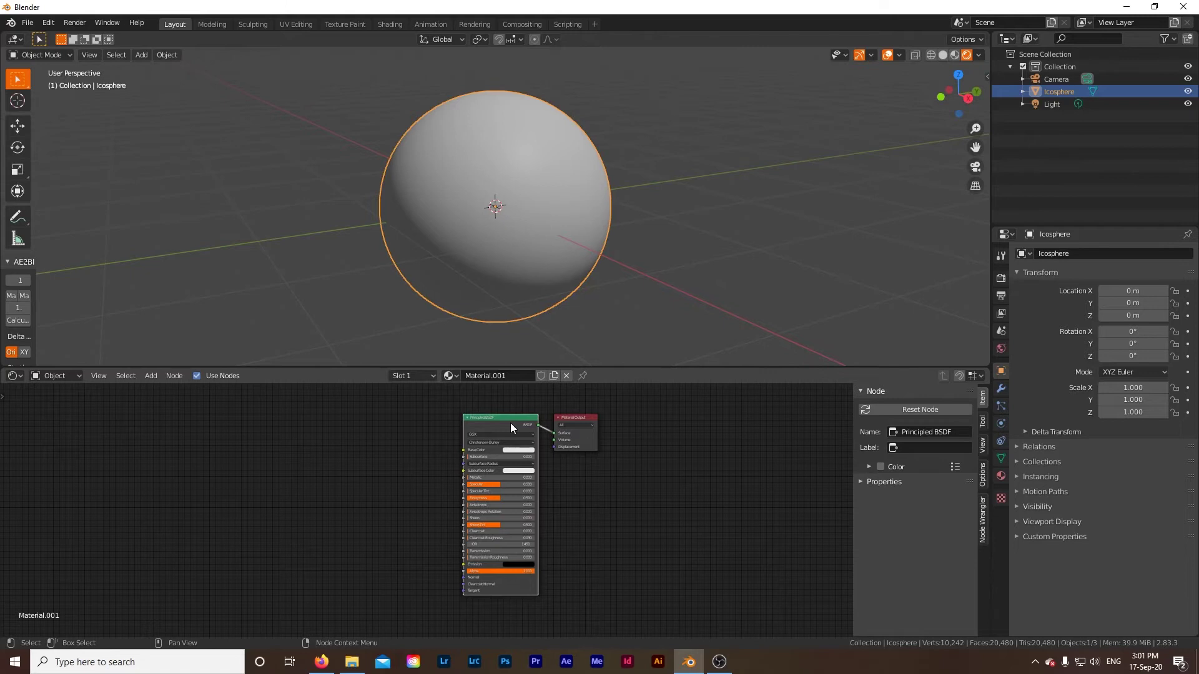
pyautogui.press('x')
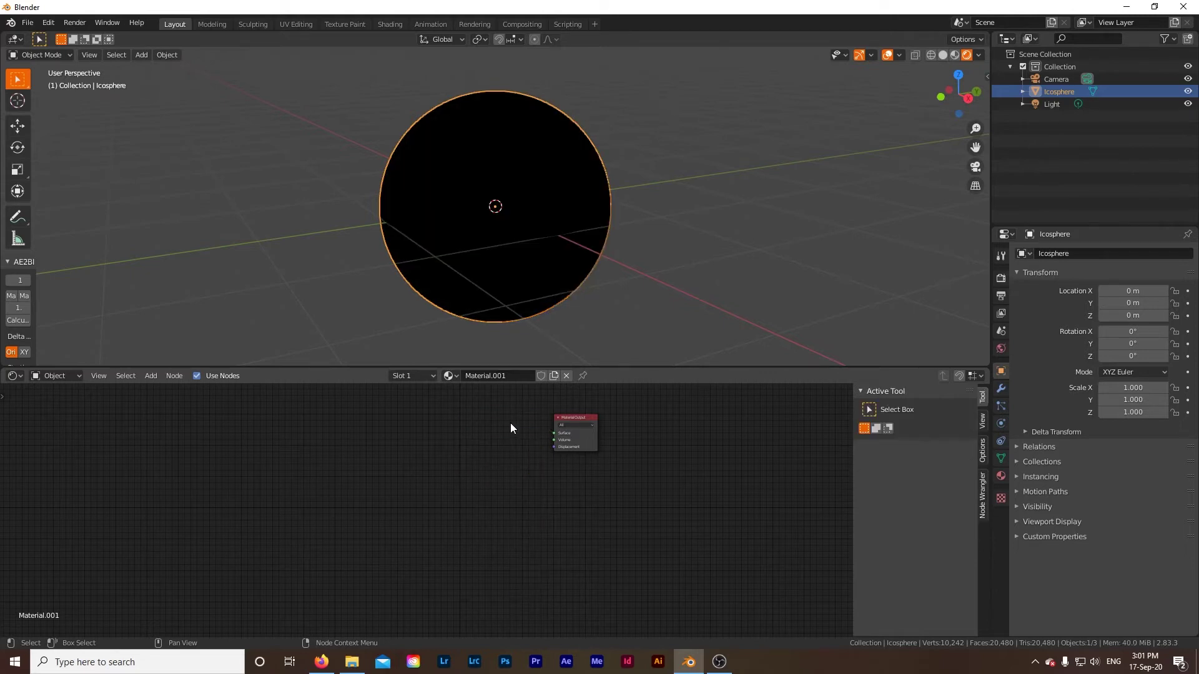
# - Drag 4k_ceres, 4k_eris and 4k_haumea fictional JPGs from the textures folder into the Shader Editor
pyautogui.click(351, 662)
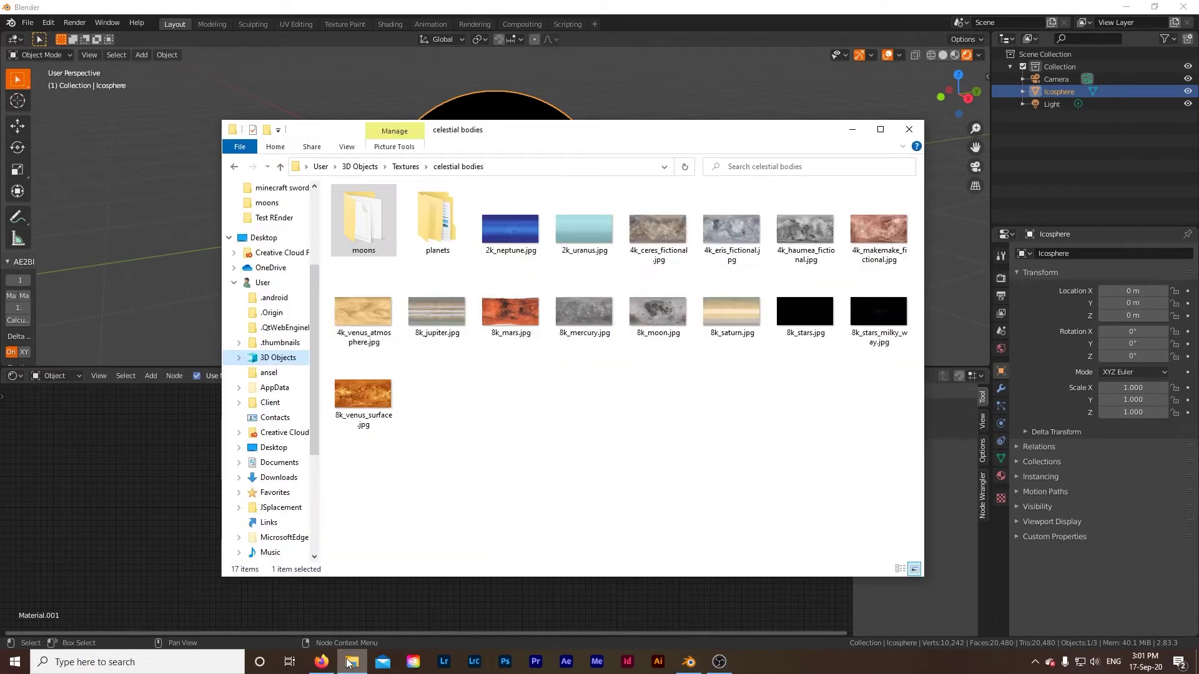
pyautogui.moveTo(531, 133); pyautogui.dragTo(781, 129)
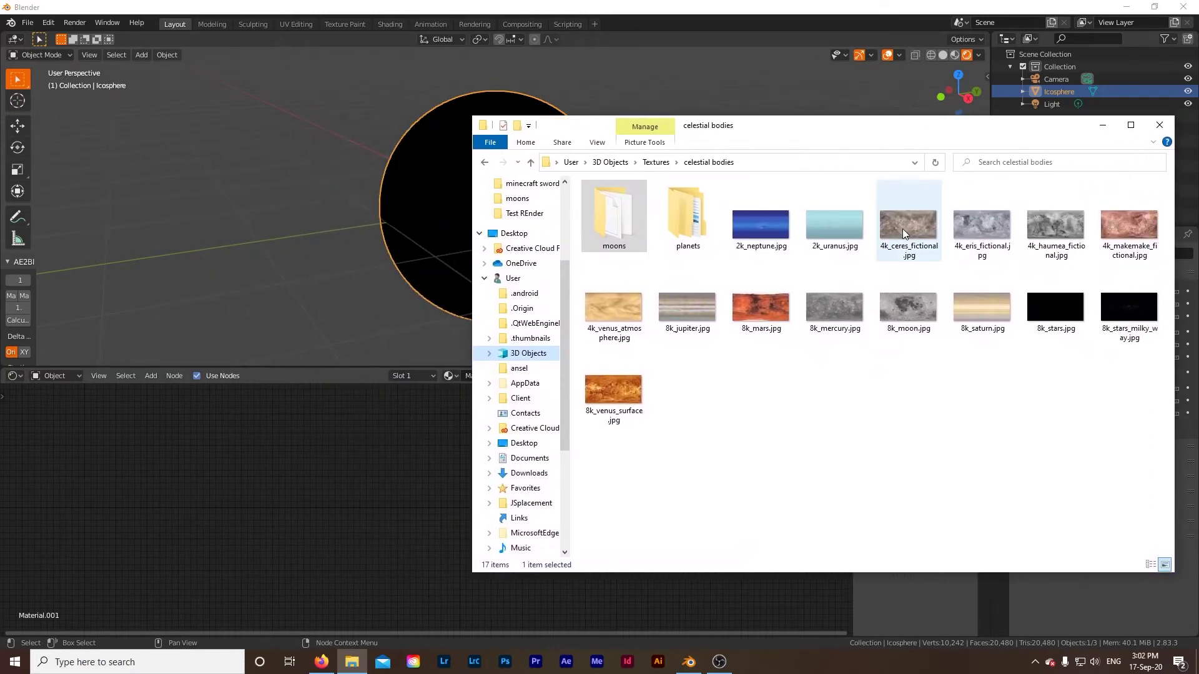
pyautogui.moveTo(902, 228); pyautogui.dragTo(351, 518)
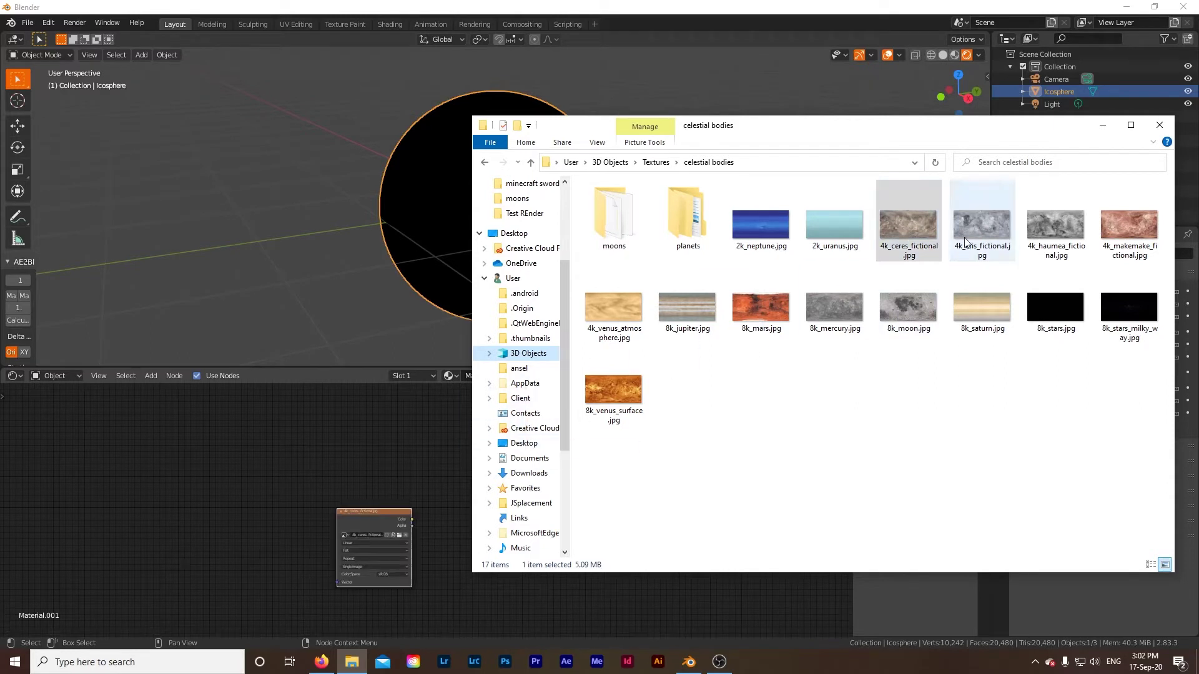
pyautogui.moveTo(965, 241); pyautogui.dragTo(315, 523)
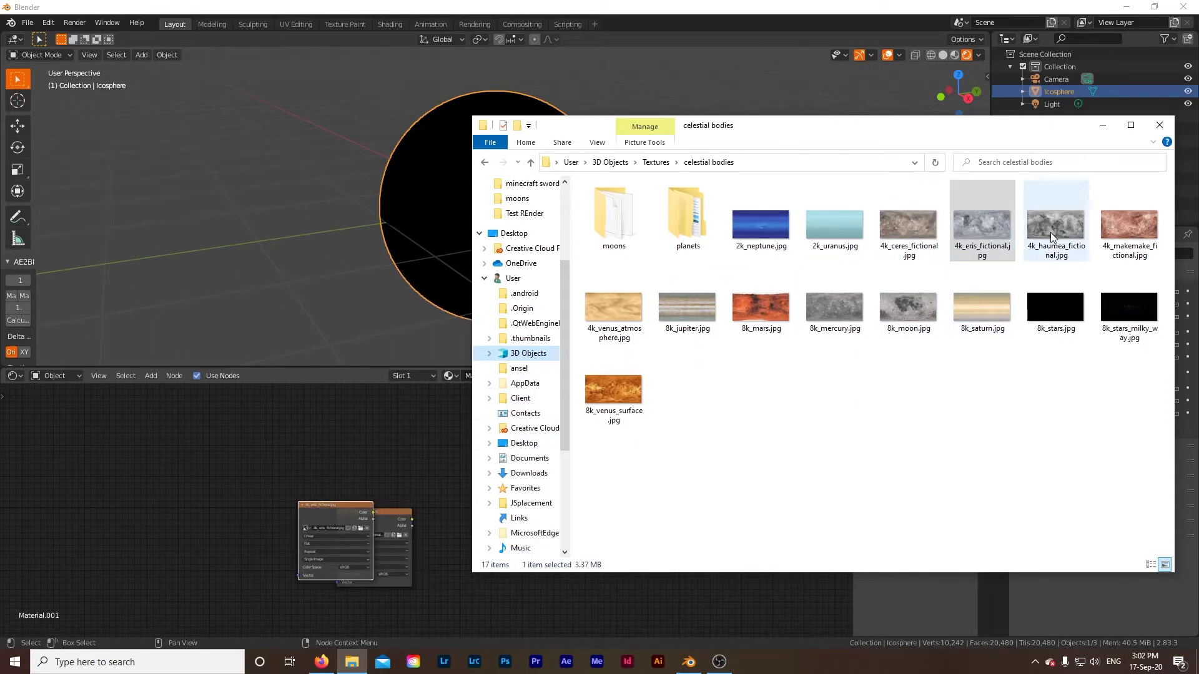
pyautogui.moveTo(1050, 232); pyautogui.dragTo(250, 514)
pyautogui.click(150, 376)
# - Add a MixRGB node near the Material Output and arrange the three image texture nodes
pyautogui.moveTo(161, 447)
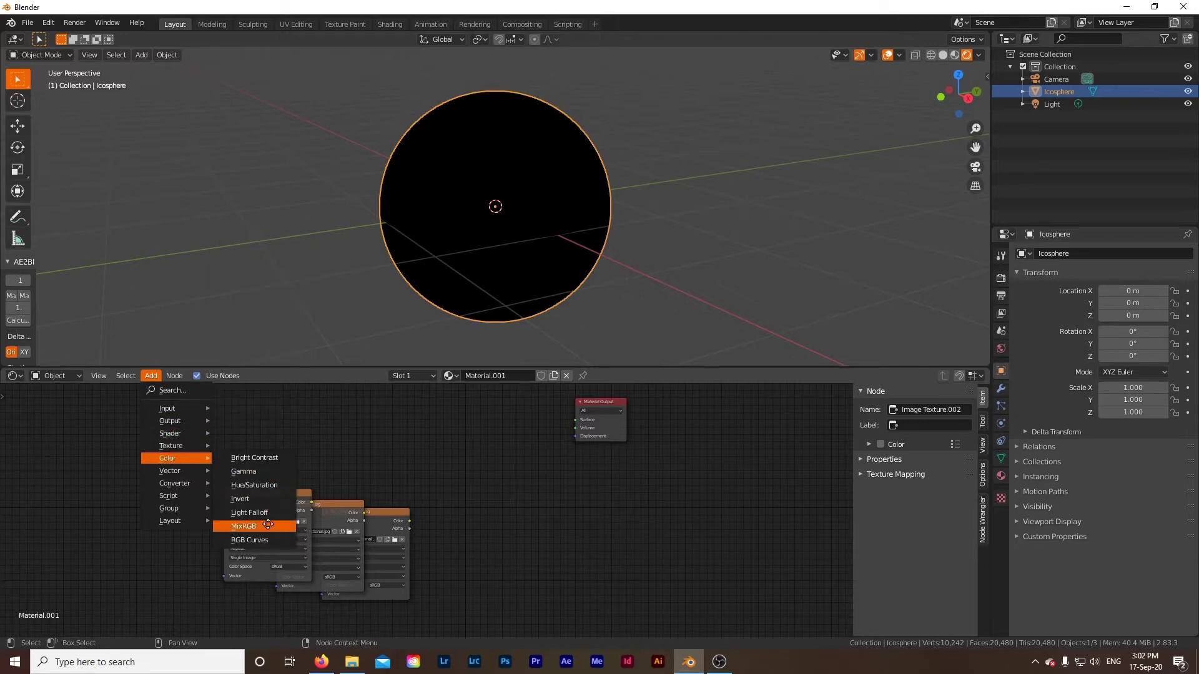
pyautogui.click(268, 523)
pyautogui.click(477, 450)
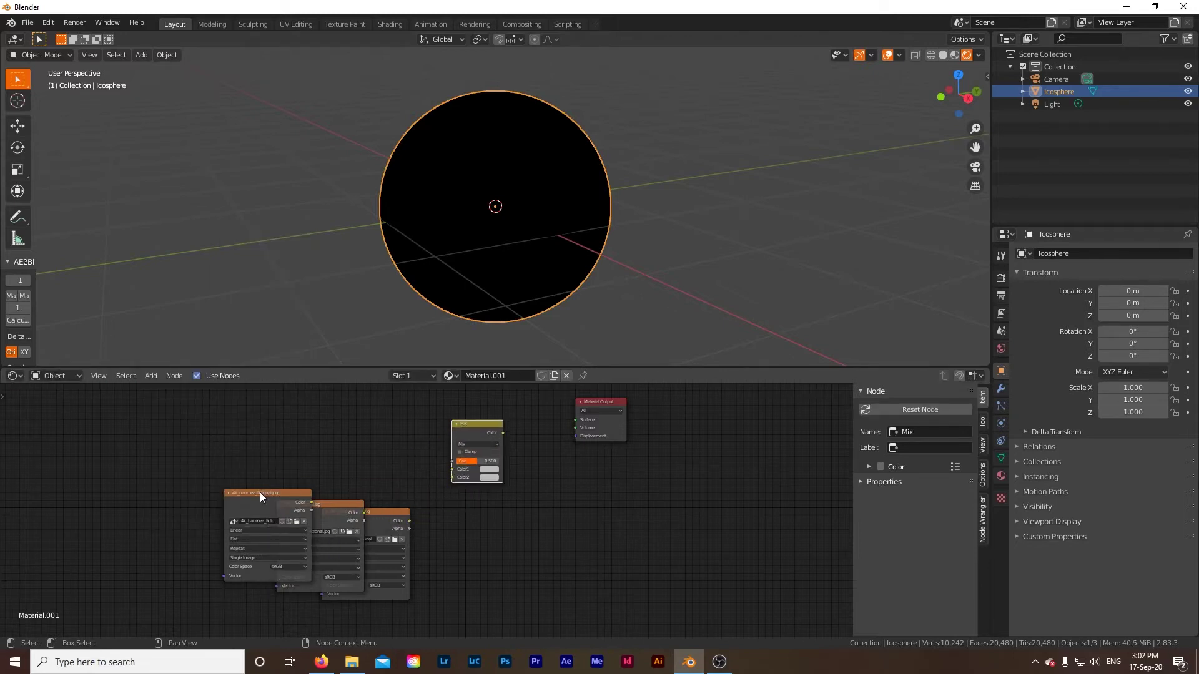
pyautogui.moveTo(261, 497); pyautogui.dragTo(192, 455)
pyautogui.moveTo(298, 503); pyautogui.dragTo(229, 546)
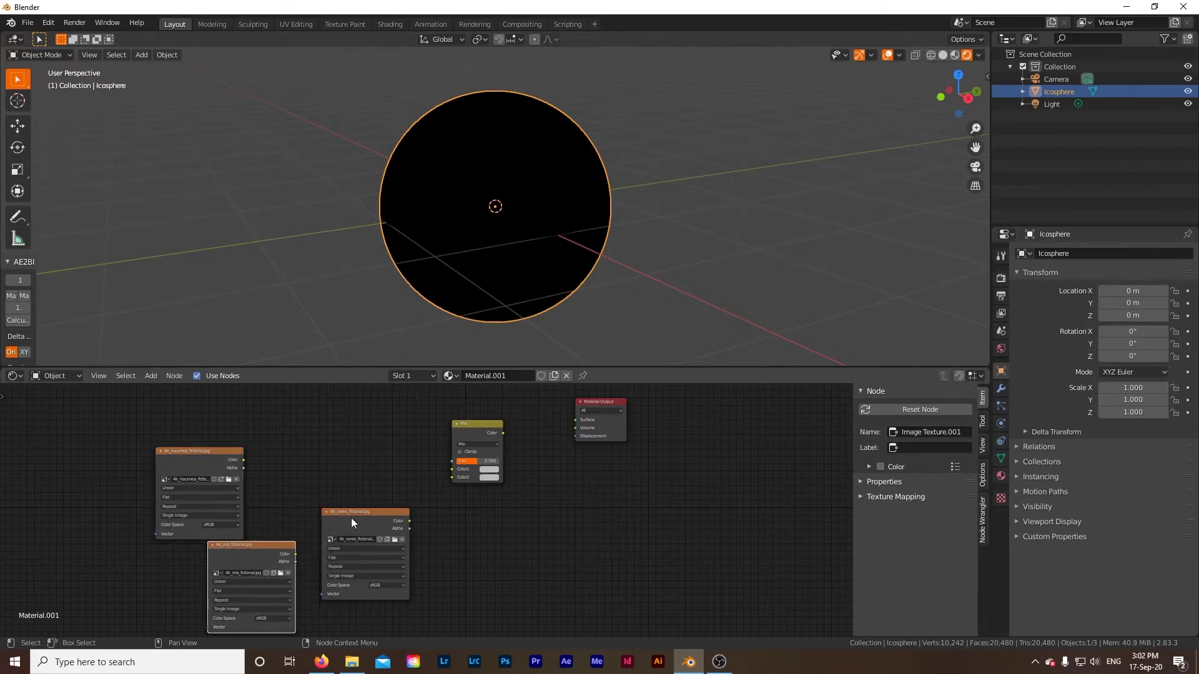
pyautogui.moveTo(351, 523); pyautogui.dragTo(353, 488)
pyautogui.scroll(1, 410, 496)
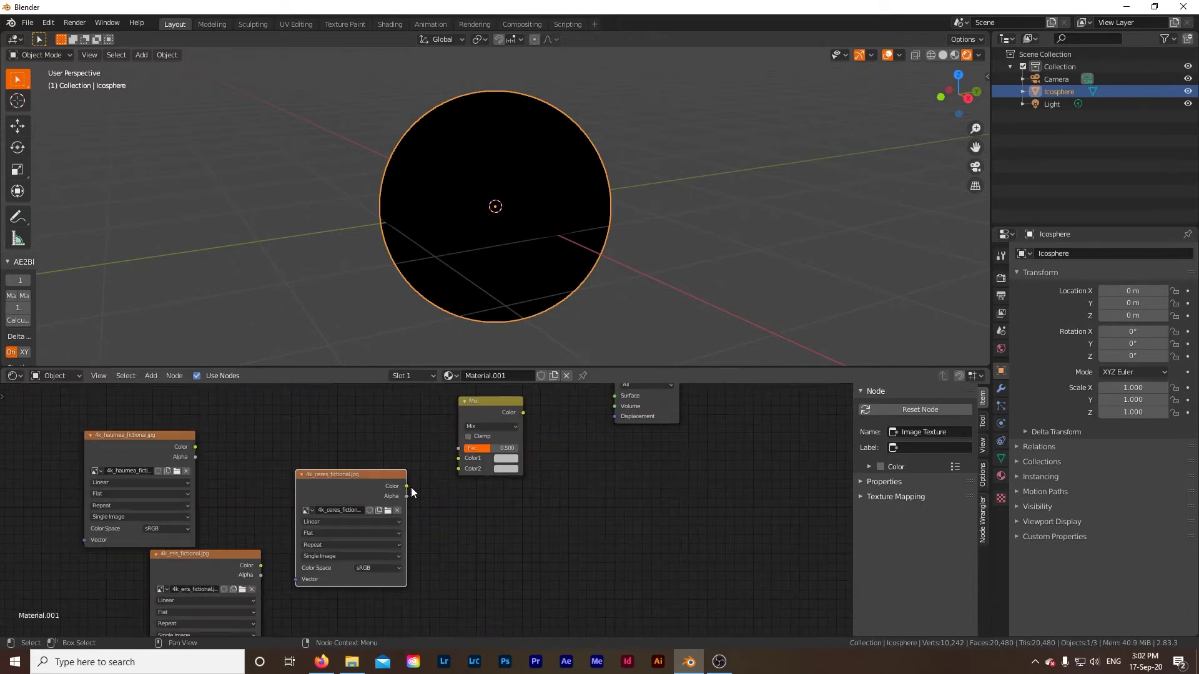
pyautogui.scroll(1, 409, 494)
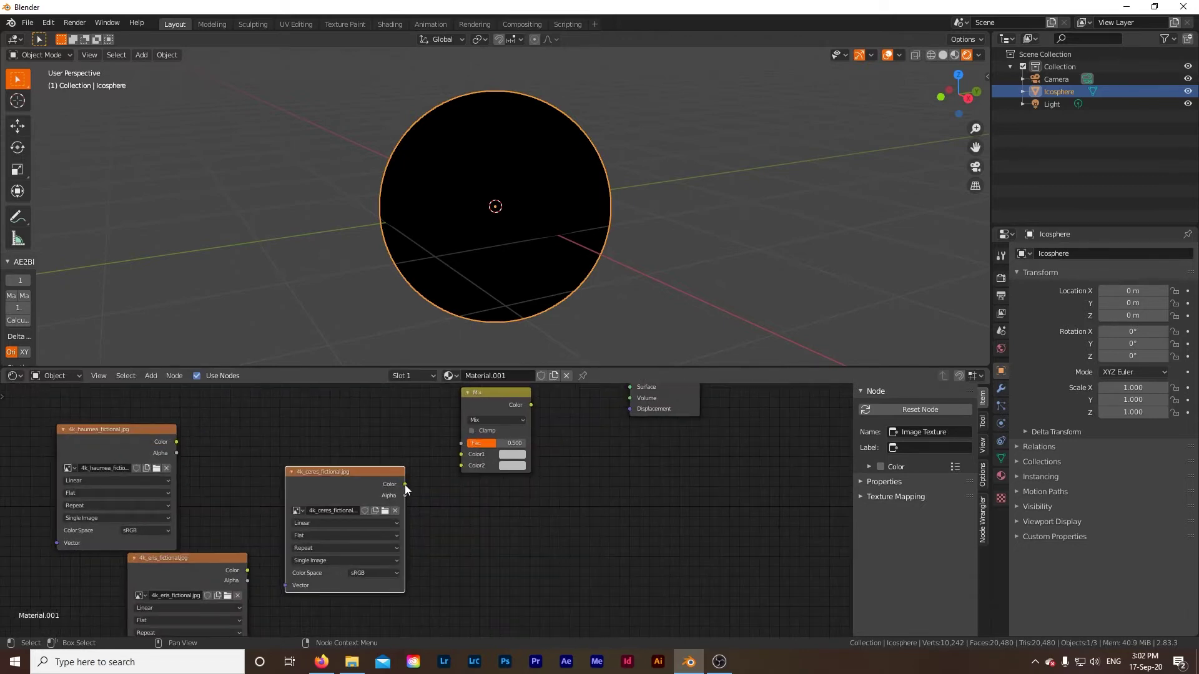
# - Connect ceres Color to Mix Color2, eris Color to Color1, and Mix output to Surface
pyautogui.moveTo(404, 485); pyautogui.dragTo(411, 490)
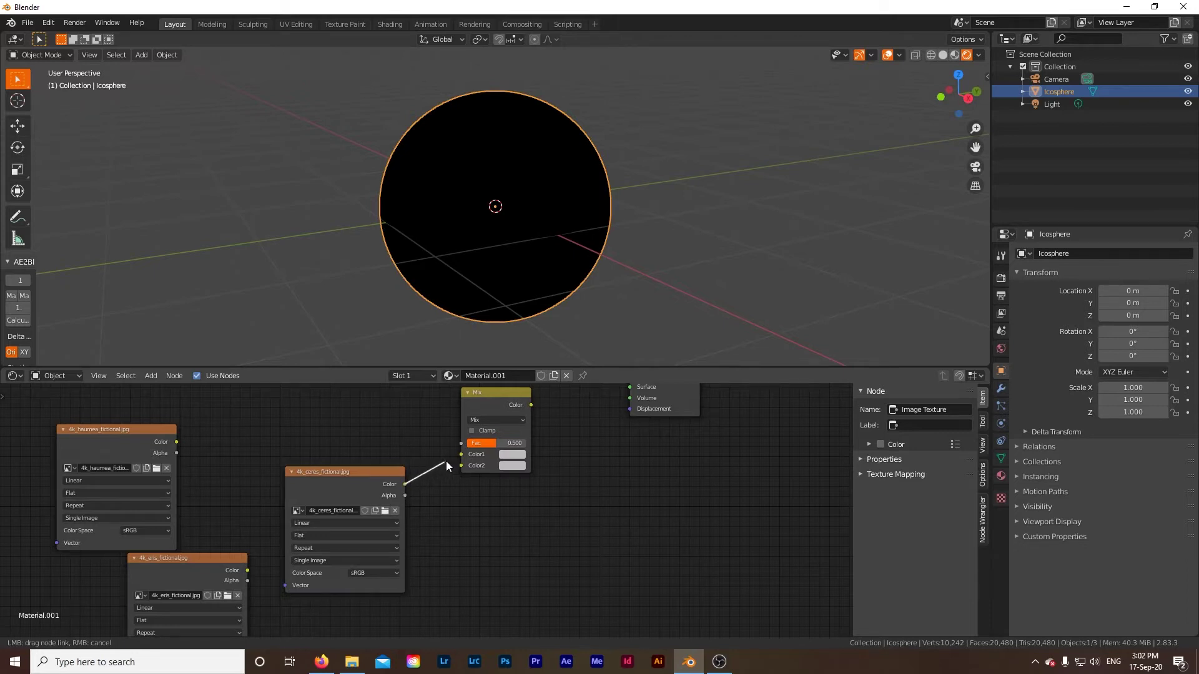
pyautogui.moveTo(463, 465); pyautogui.dragTo(461, 466)
pyautogui.moveTo(349, 472); pyautogui.dragTo(346, 518)
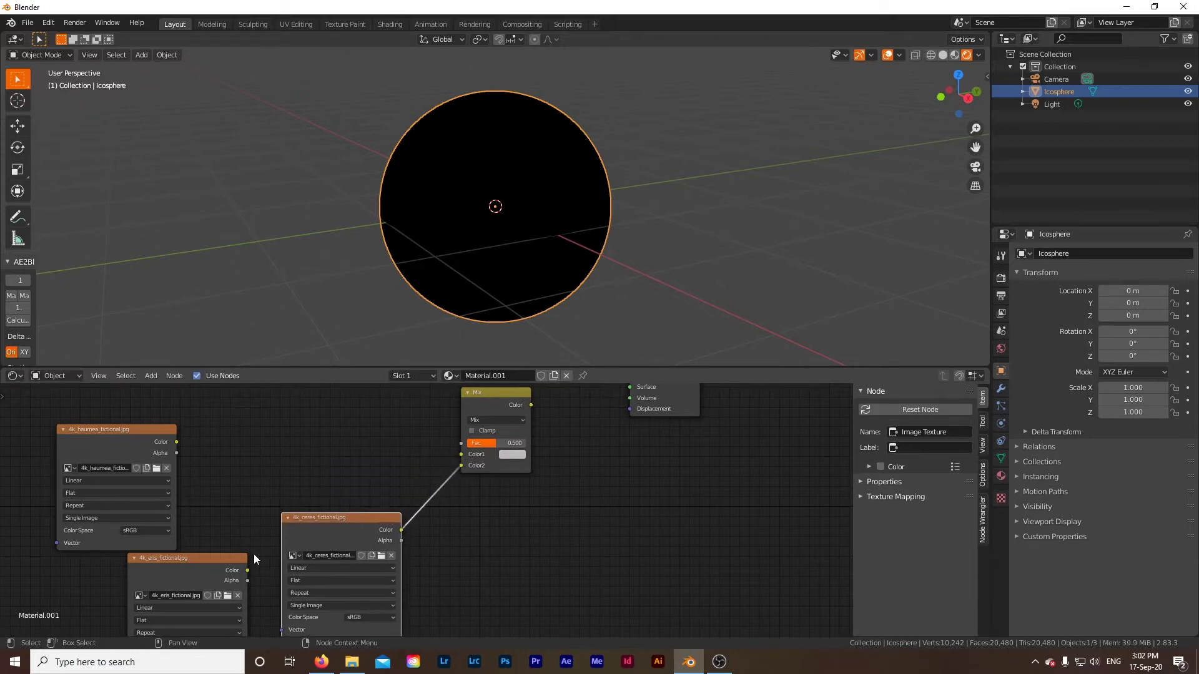
pyautogui.moveTo(200, 567); pyautogui.dragTo(462, 454)
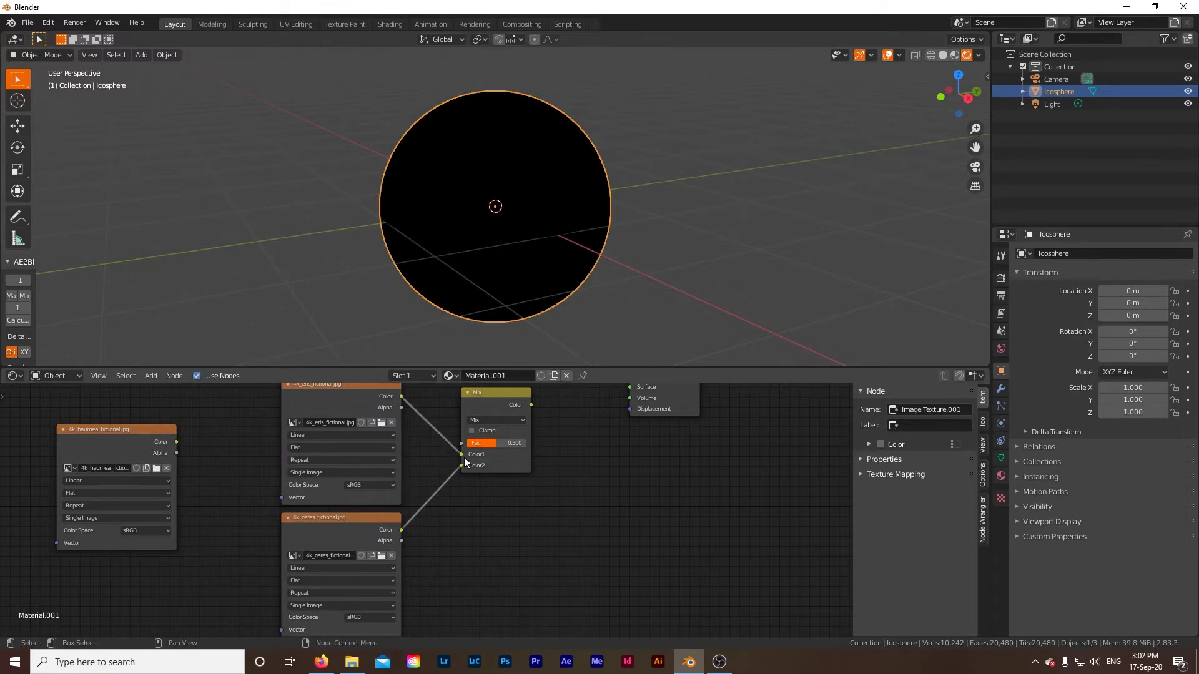
pyautogui.moveTo(532, 405); pyautogui.dragTo(473, 488, button='middle')
pyautogui.moveTo(474, 488); pyautogui.dragTo(477, 485)
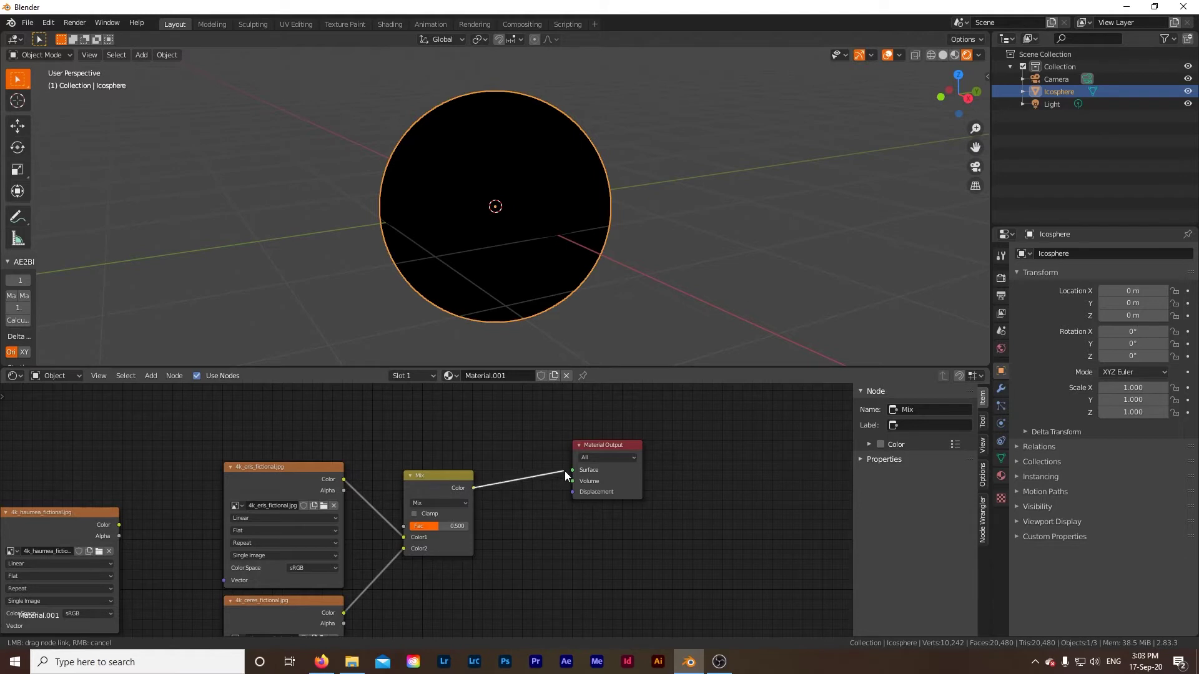
pyautogui.moveTo(565, 471); pyautogui.dragTo(568, 470)
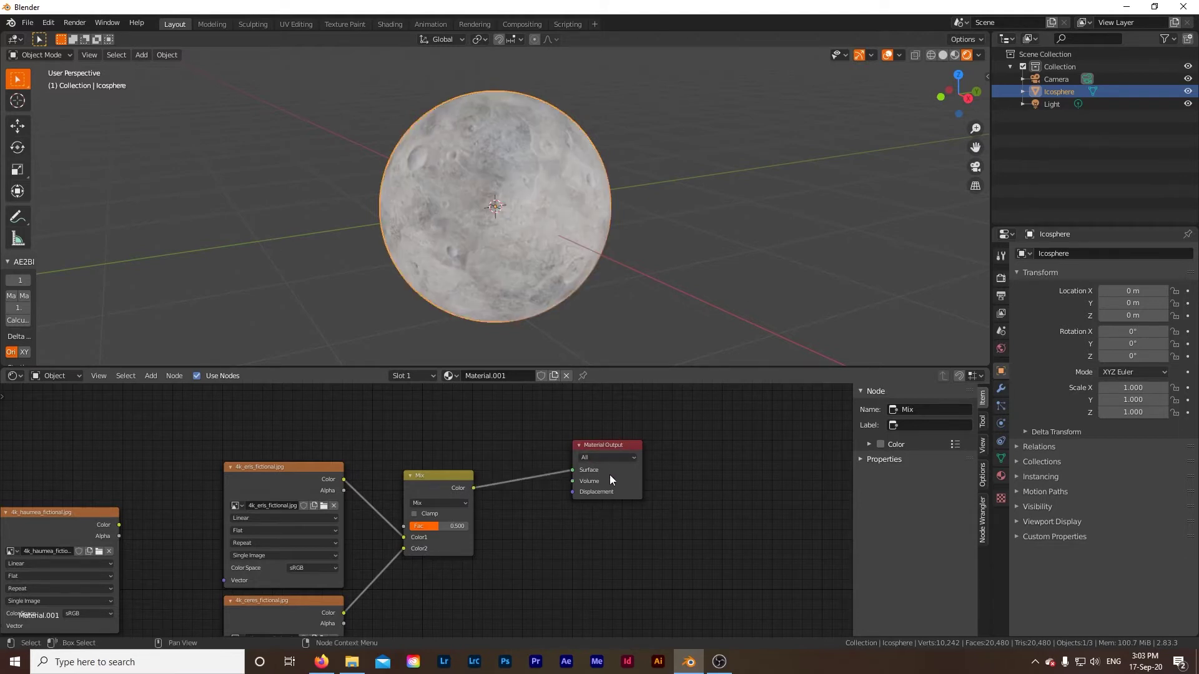
# - Inspect the textured moon and try other Mix factors, leaving Fac at 0.500
pyautogui.moveTo(520, 179); pyautogui.dragTo(509, 215, button='middle')
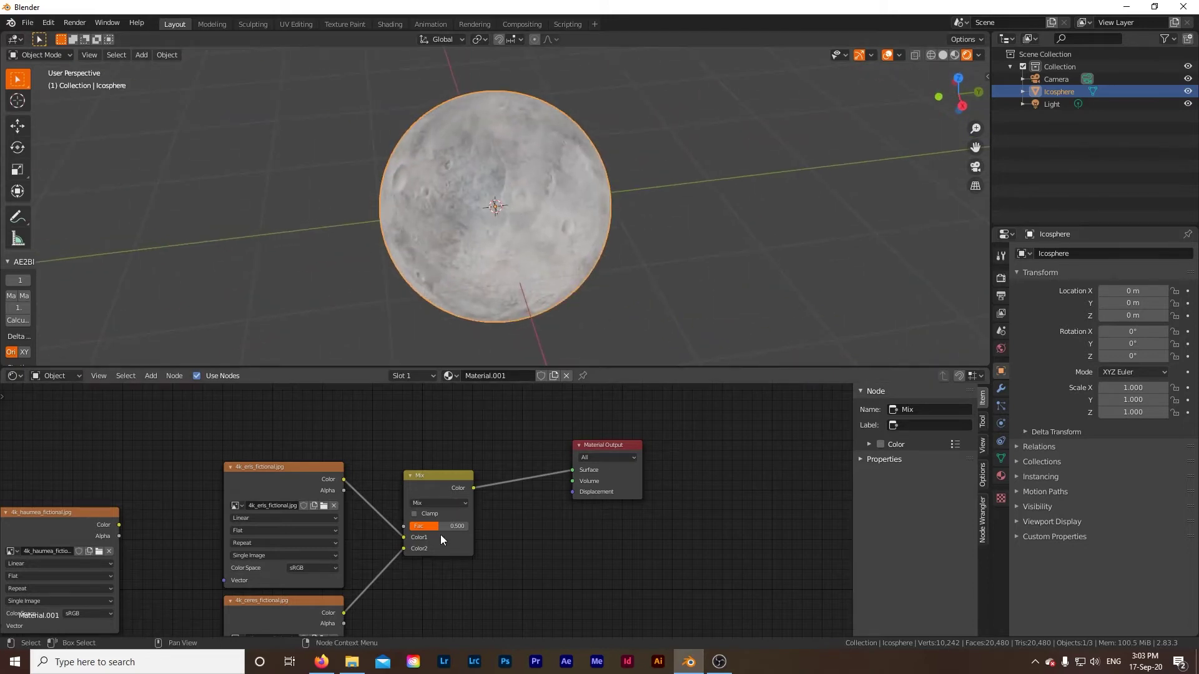
pyautogui.moveTo(447, 527)
pyautogui.mouseDown()
pyautogui.moveTo(457, 526)
pyautogui.moveTo(430, 527)
pyautogui.mouseUp()
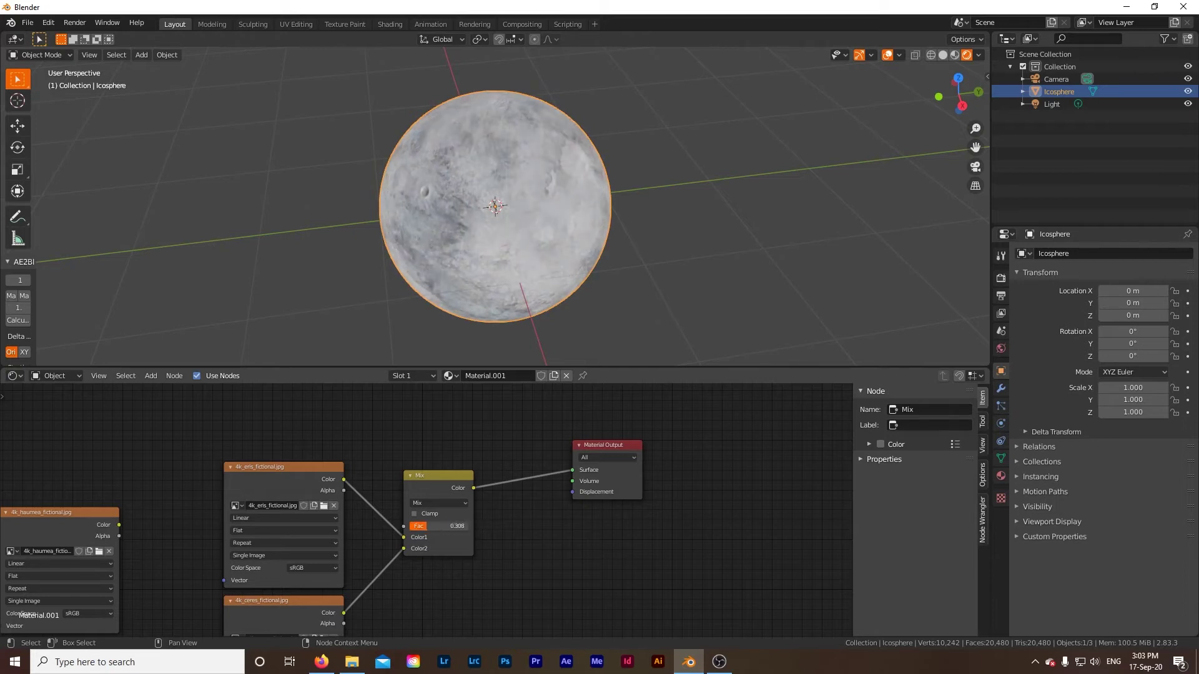
pyautogui.moveTo(415, 526)
pyautogui.mouseDown()
pyautogui.moveTo(437, 527)
pyautogui.moveTo(407, 531)
pyautogui.mouseUp()
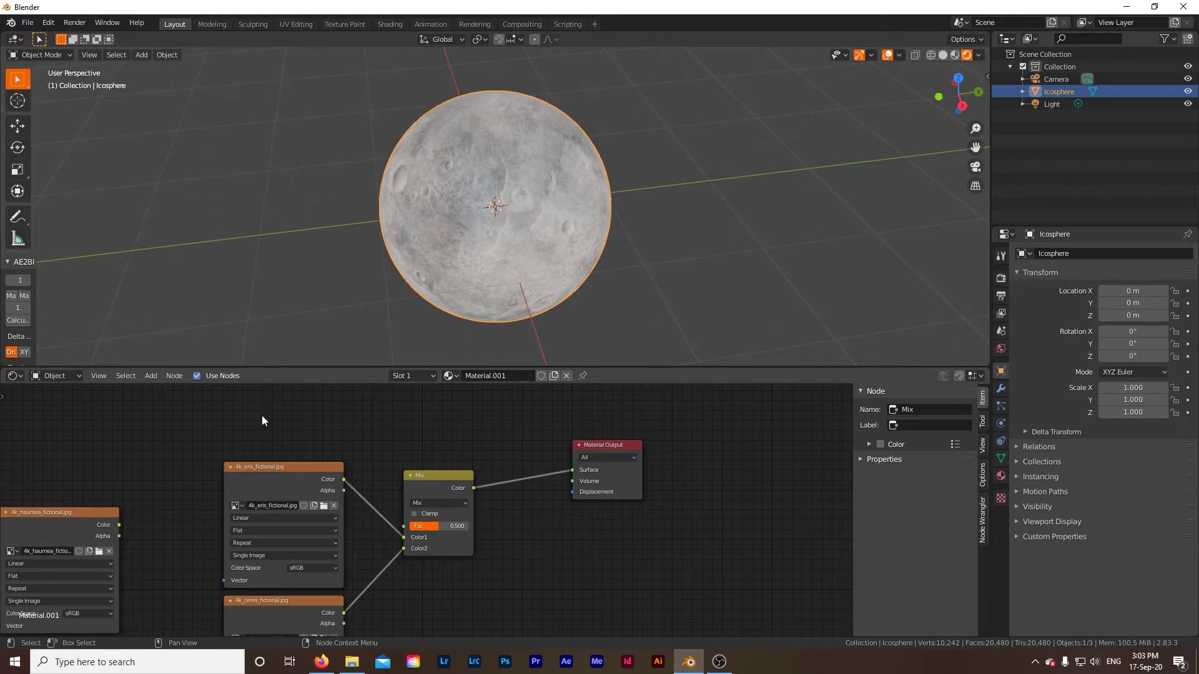
pyautogui.moveTo(261, 415); pyautogui.dragTo(329, 600)
# - Rearrange the texture nodes and connect the haumea texture's Color to the Mix Fac
pyautogui.moveTo(321, 492); pyautogui.dragTo(311, 552)
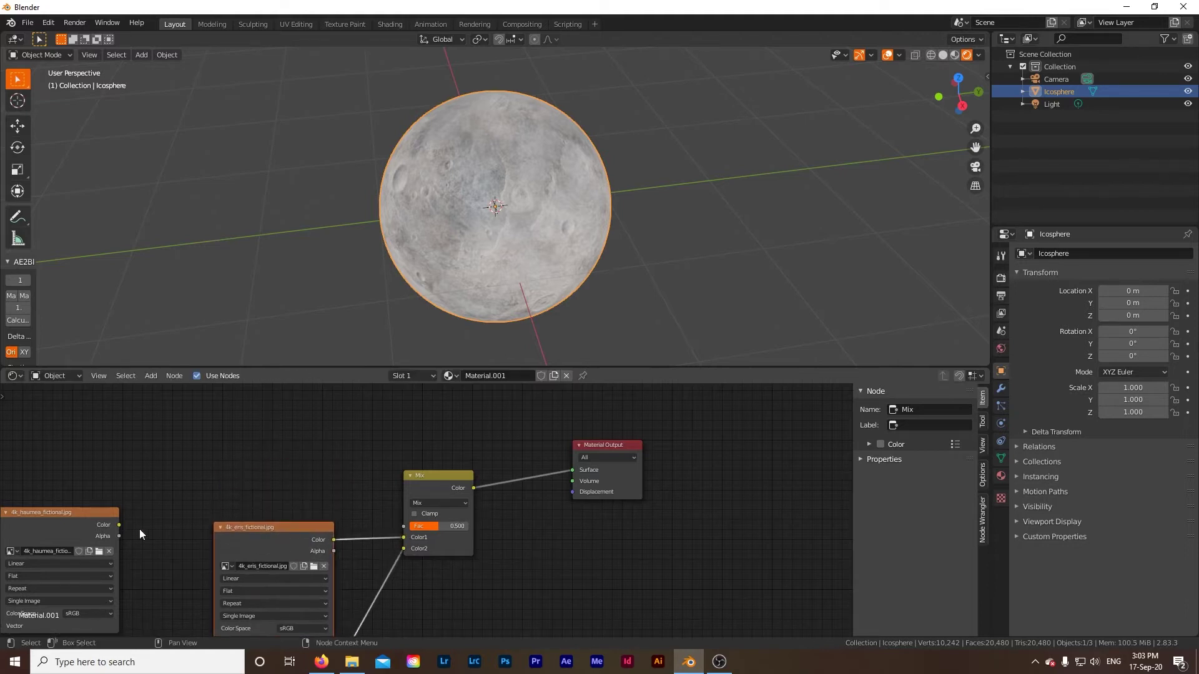
pyautogui.moveTo(43, 530); pyautogui.dragTo(258, 412)
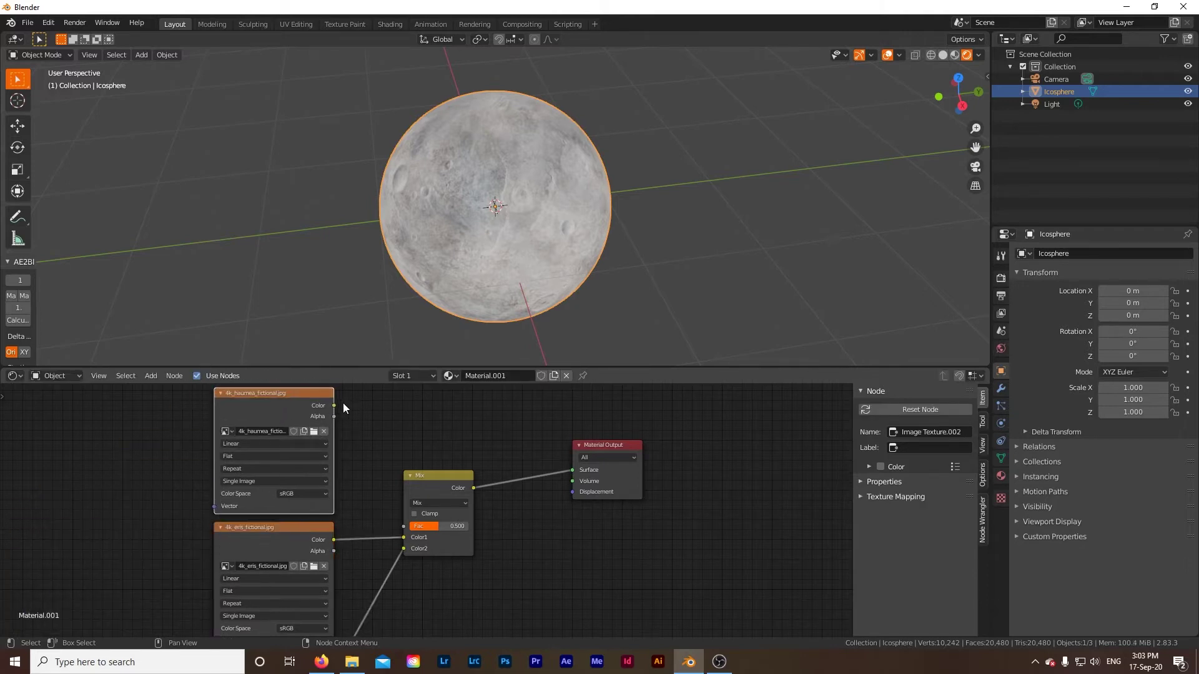
pyautogui.moveTo(335, 406); pyautogui.dragTo(404, 527)
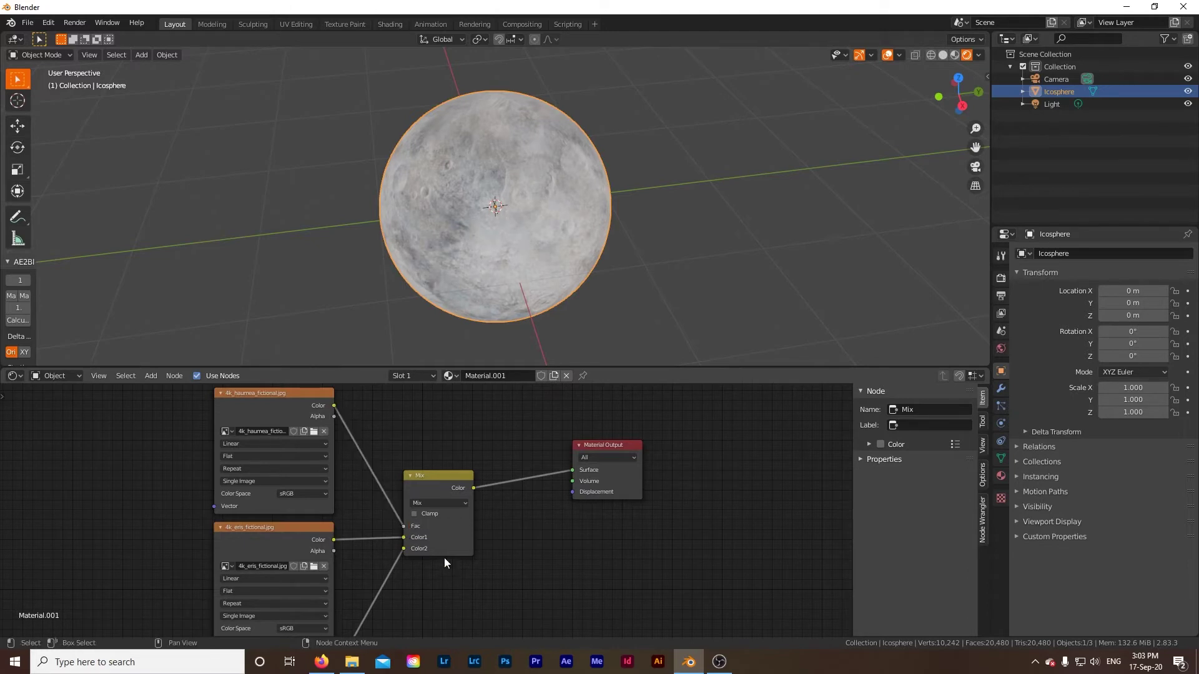
# - Preview the haumea texture, then the Mix result, on the moon, and frame all nodes
pyautogui.keyDown('ctrl'); pyautogui.keyDown('shift'); pyautogui.click(300, 437); pyautogui.keyUp('shift'); pyautogui.keyUp('ctrl')
pyautogui.moveTo(504, 216); pyautogui.dragTo(489, 181, button='middle')
pyautogui.keyDown('ctrl'); pyautogui.keyDown('shift'); pyautogui.click(460, 487); pyautogui.keyUp('shift'); pyautogui.keyUp('ctrl')
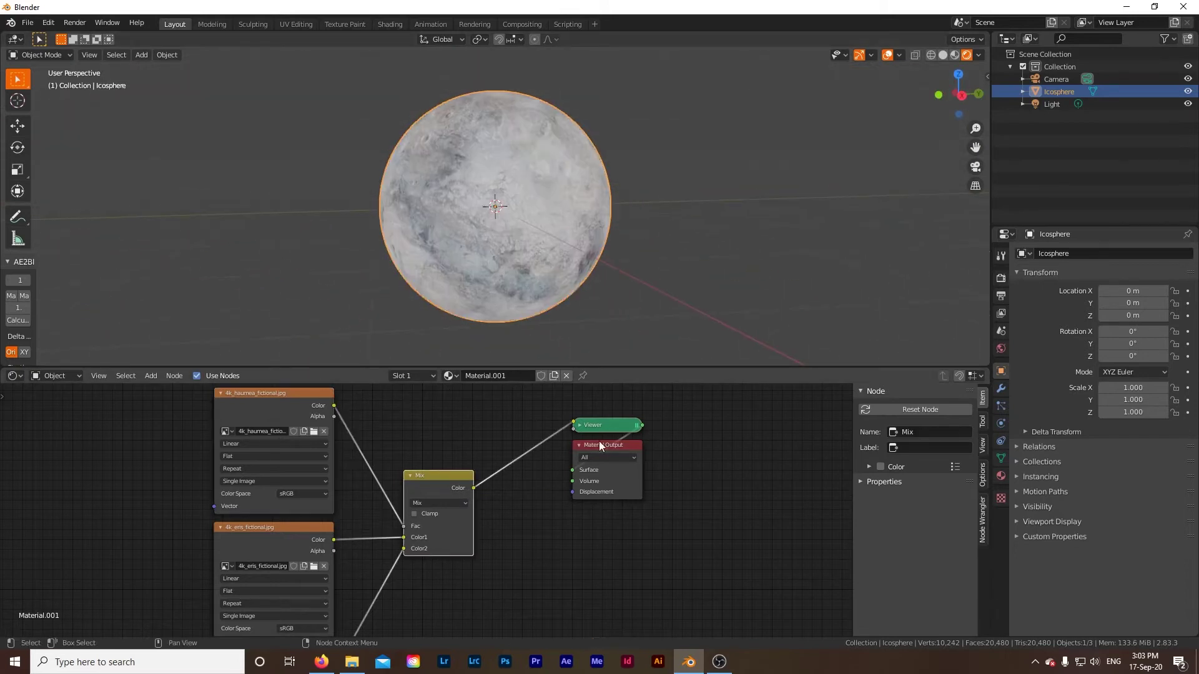
pyautogui.moveTo(566, 268); pyautogui.dragTo(399, 269, button='middle')
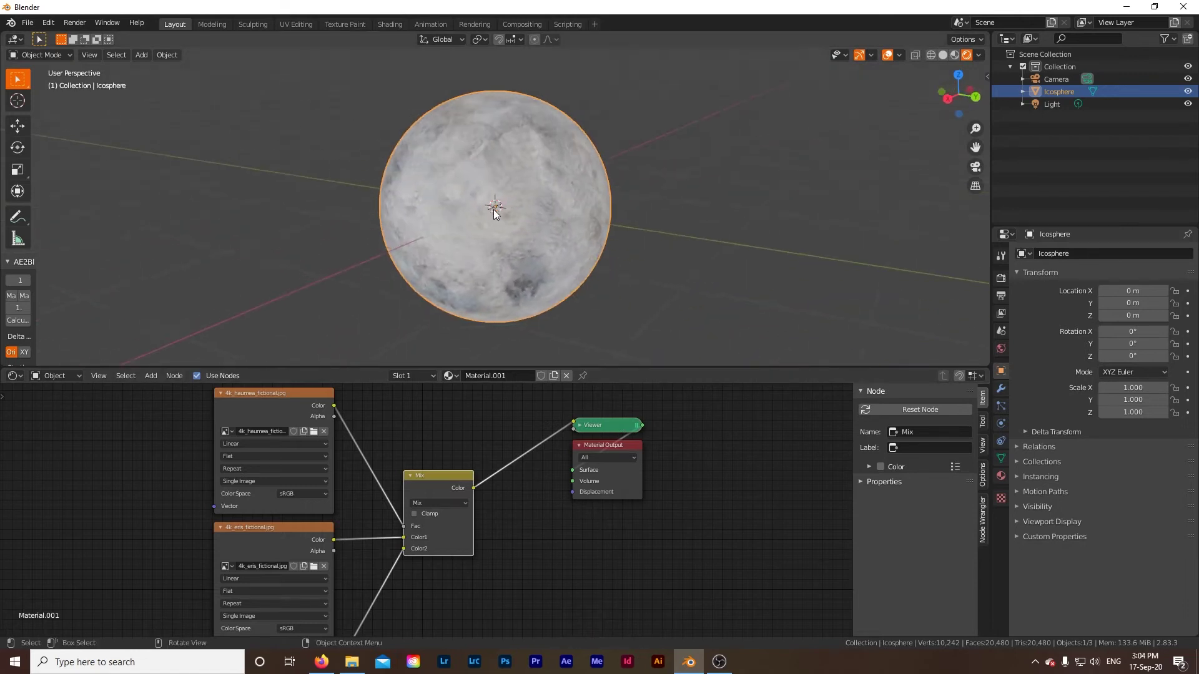
pyautogui.moveTo(362, 564); pyautogui.dragTo(366, 431, button='middle')
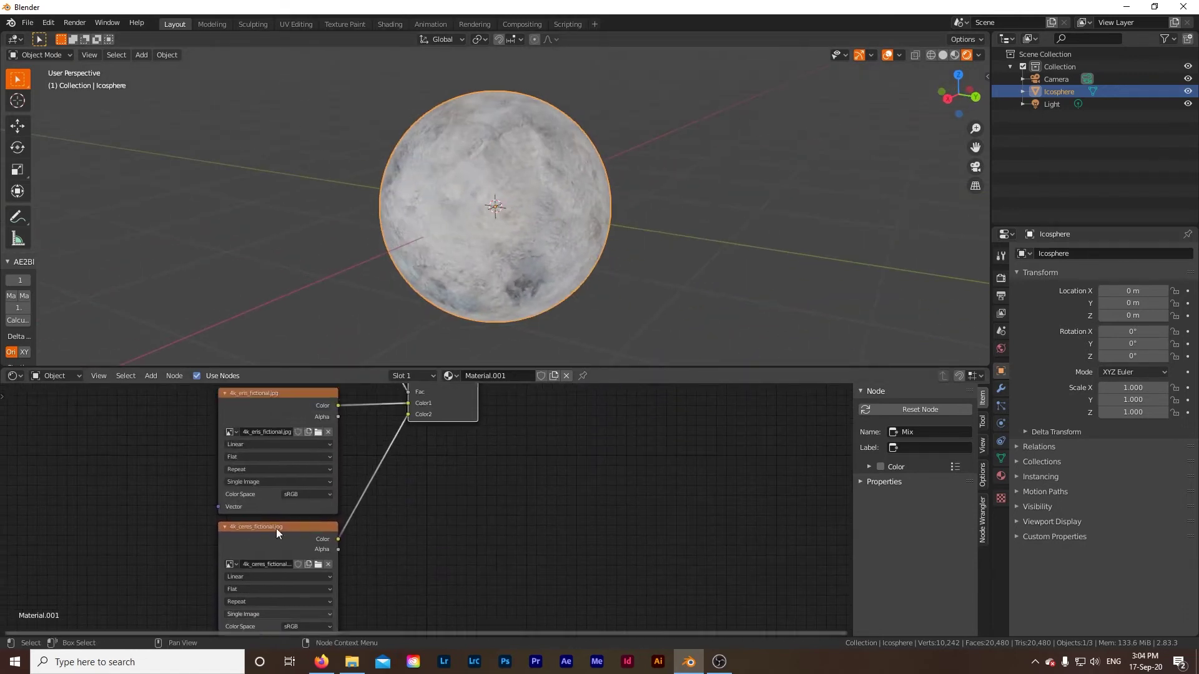
pyautogui.press('Home')
# - Insert a ColorRamp on the haumea-to-Fac link and move its black stop right to 0.373
pyautogui.moveTo(372, 437); pyautogui.dragTo(208, 441)
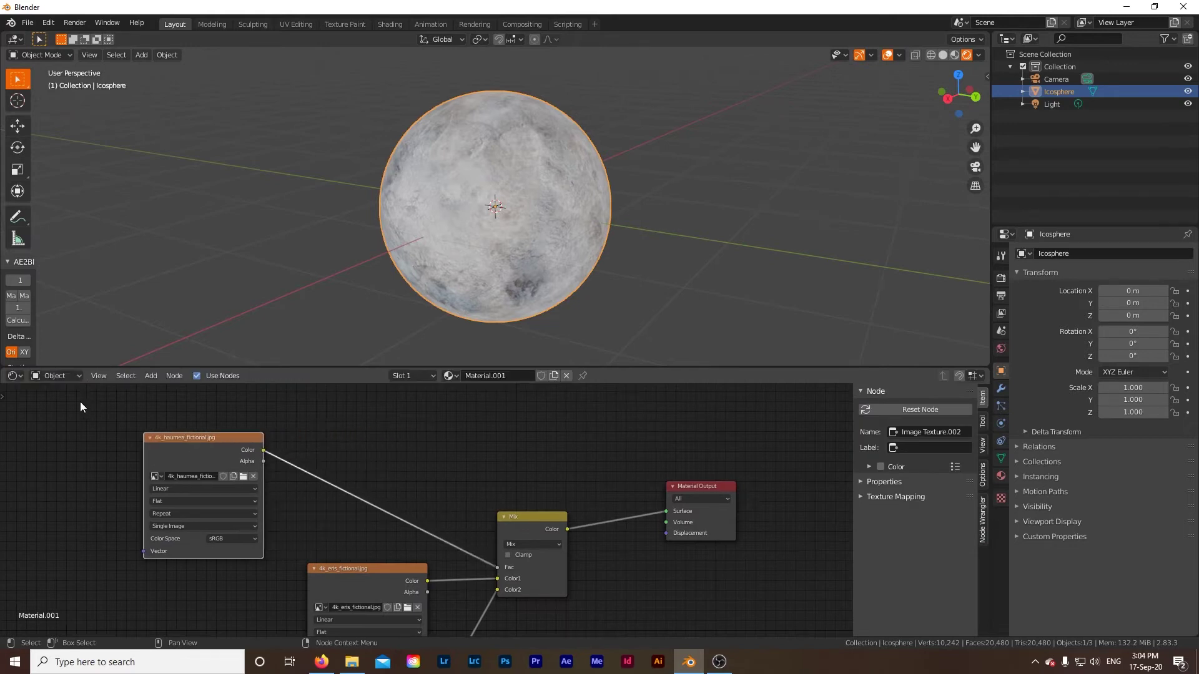
pyautogui.click(151, 376)
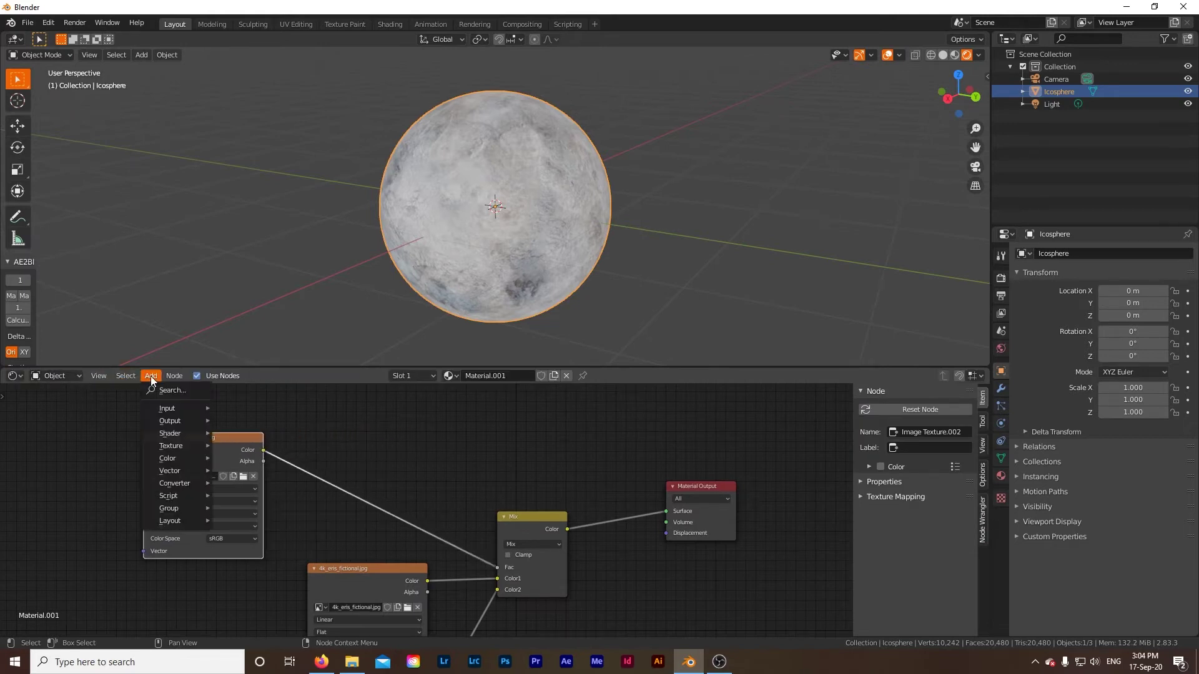
pyautogui.moveTo(168, 483)
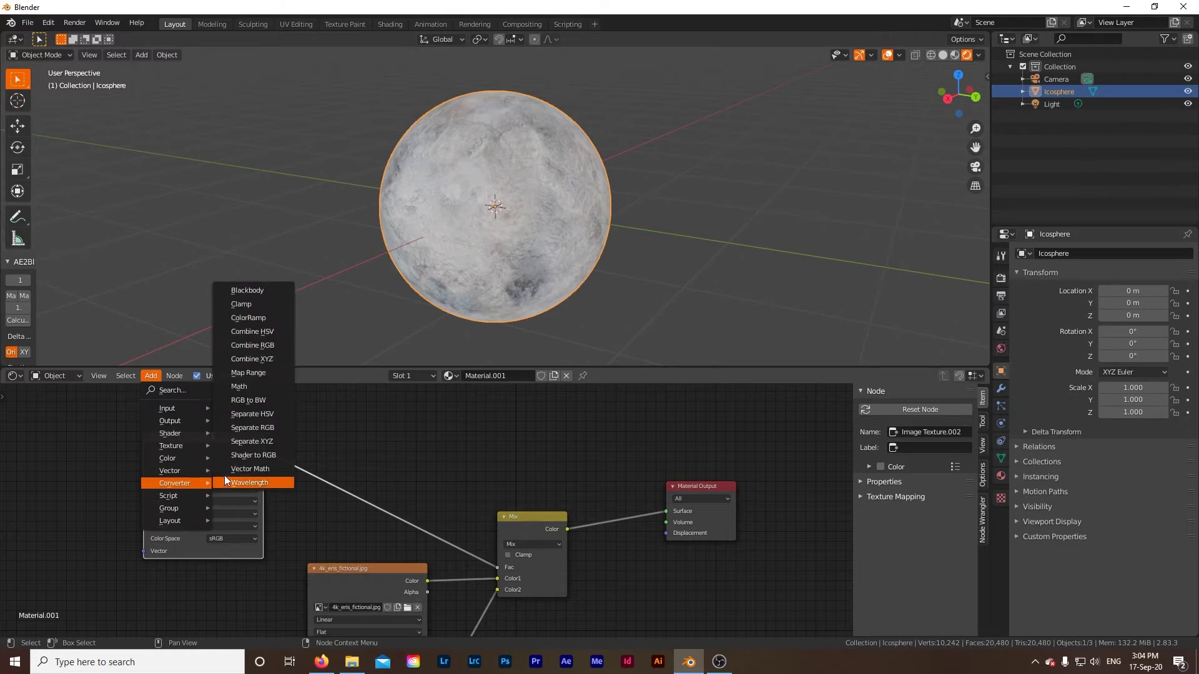
pyautogui.click(249, 318)
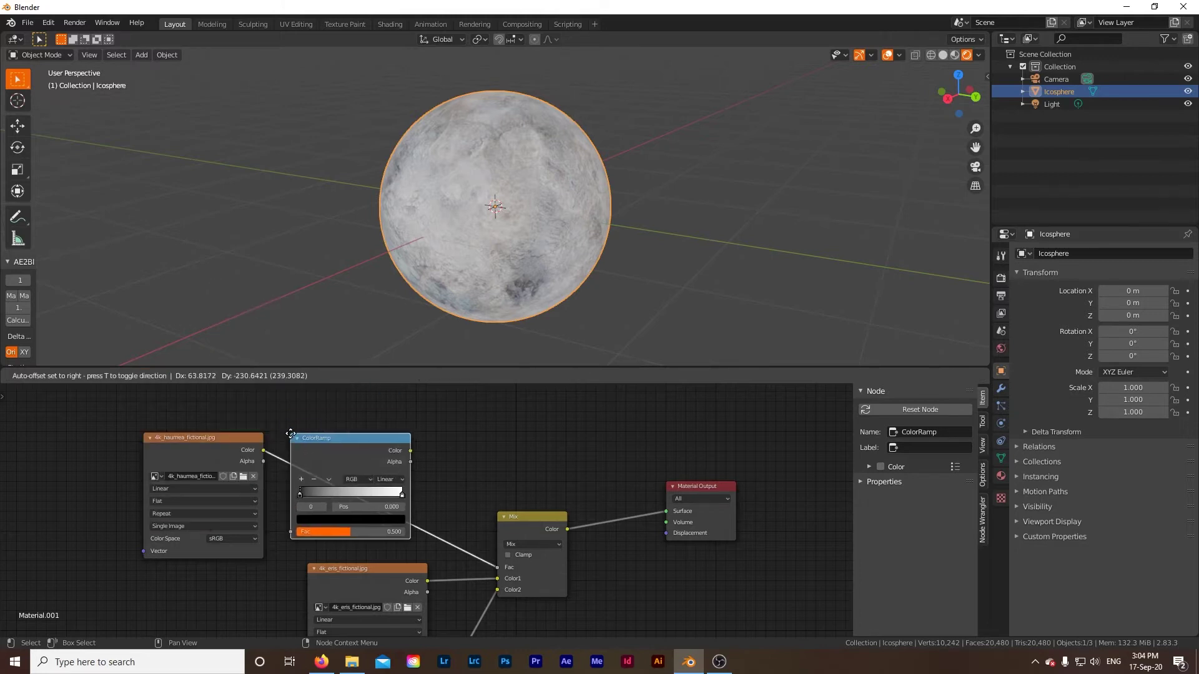
pyautogui.click(322, 501)
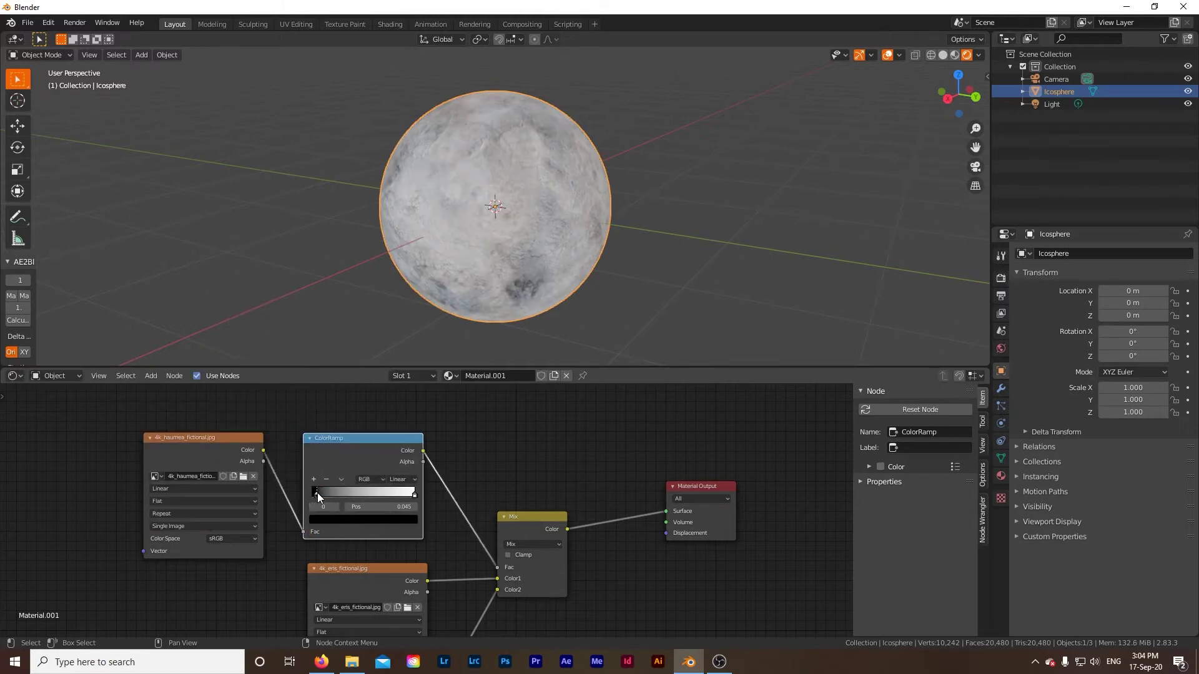
pyautogui.moveTo(317, 493); pyautogui.dragTo(371, 496)
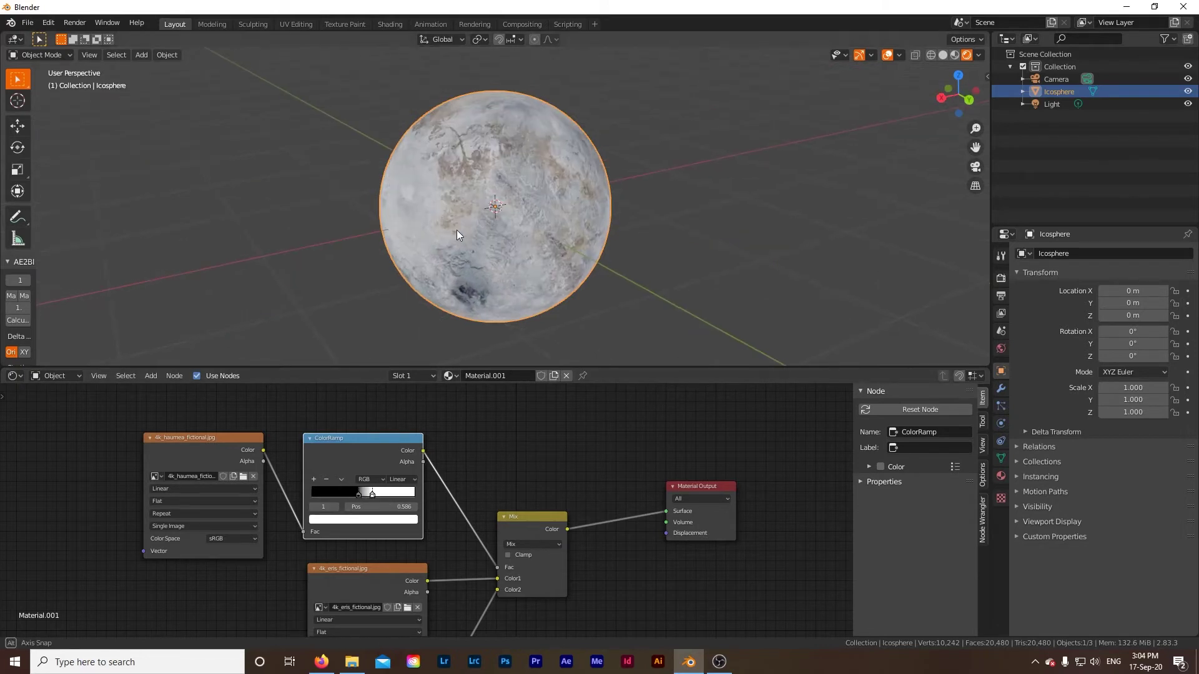
# - Orbit around the moon to inspect the sharper, patchier blend
pyautogui.moveTo(456, 230)
pyautogui.mouseDown(button='middle')
pyautogui.moveTo(471, 226)
pyautogui.moveTo(471, 263)
pyautogui.moveTo(441, 271)
pyautogui.mouseUp(button='middle')
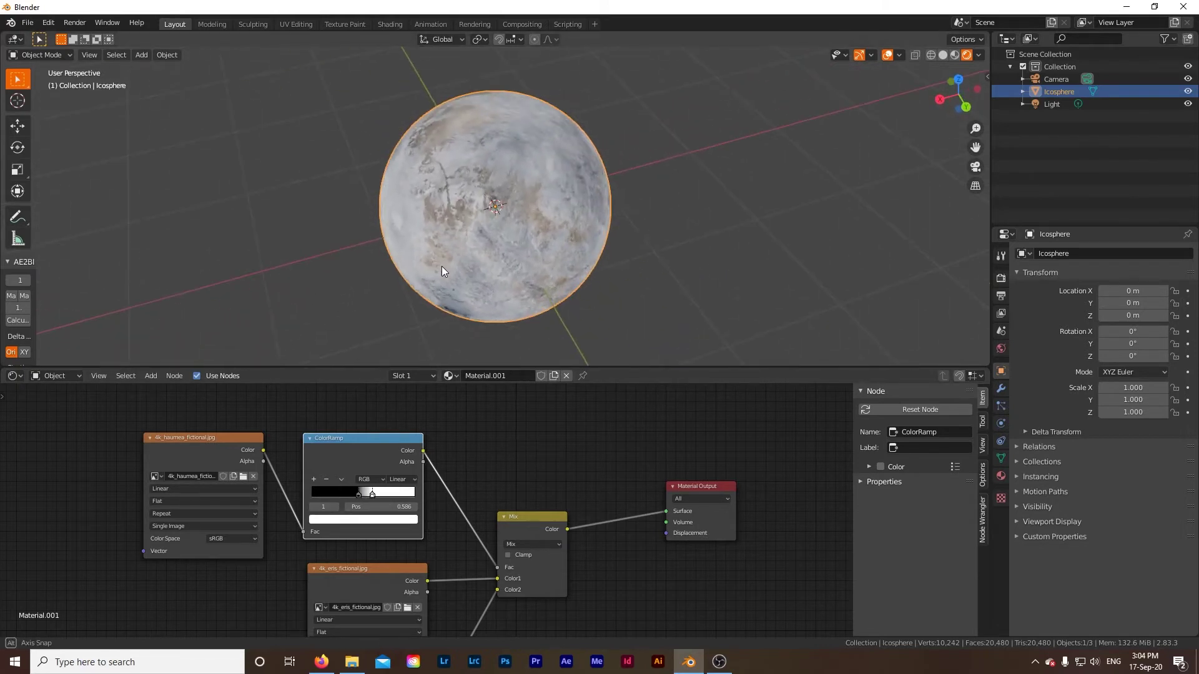
pyautogui.click(213, 443)
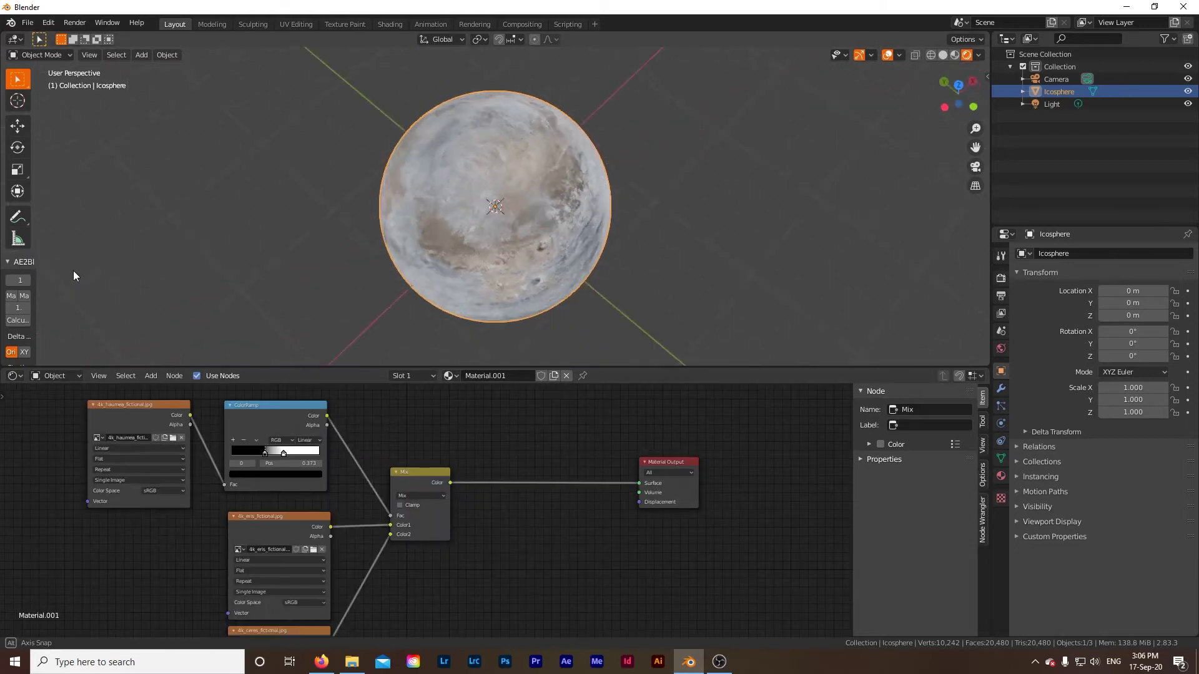
pyautogui.moveTo(73, 276); pyautogui.dragTo(706, 202, button='middle')
pyautogui.scroll(5, 499, 201)
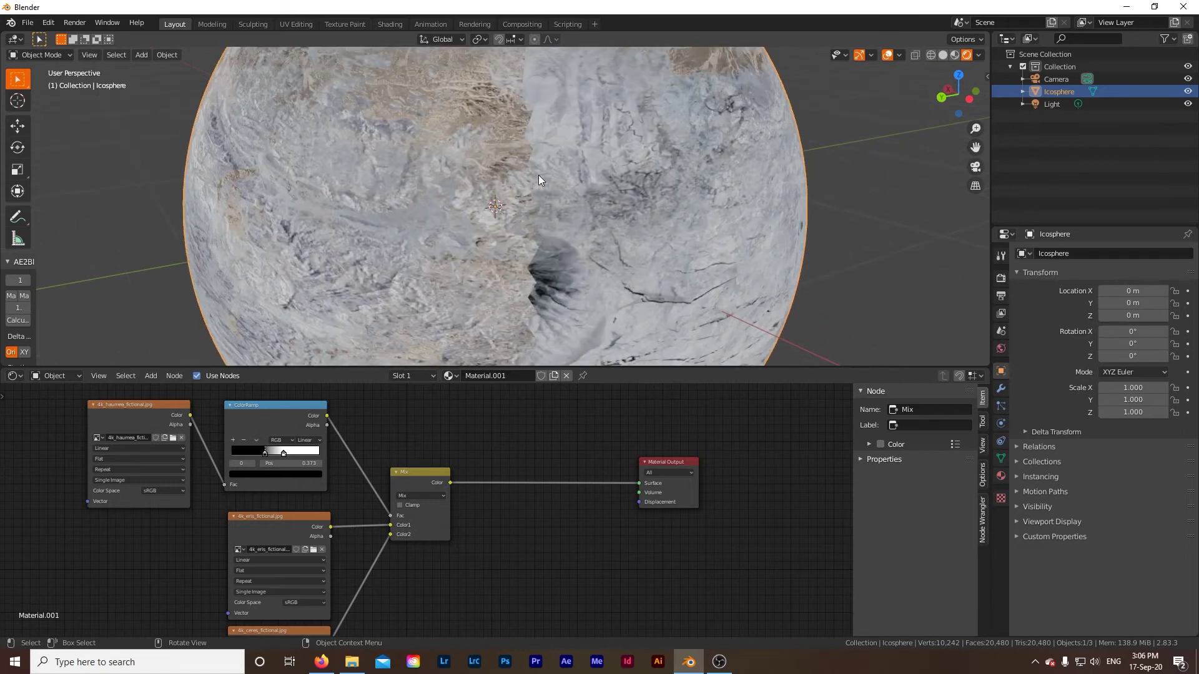
pyautogui.scroll(-5, 539, 176)
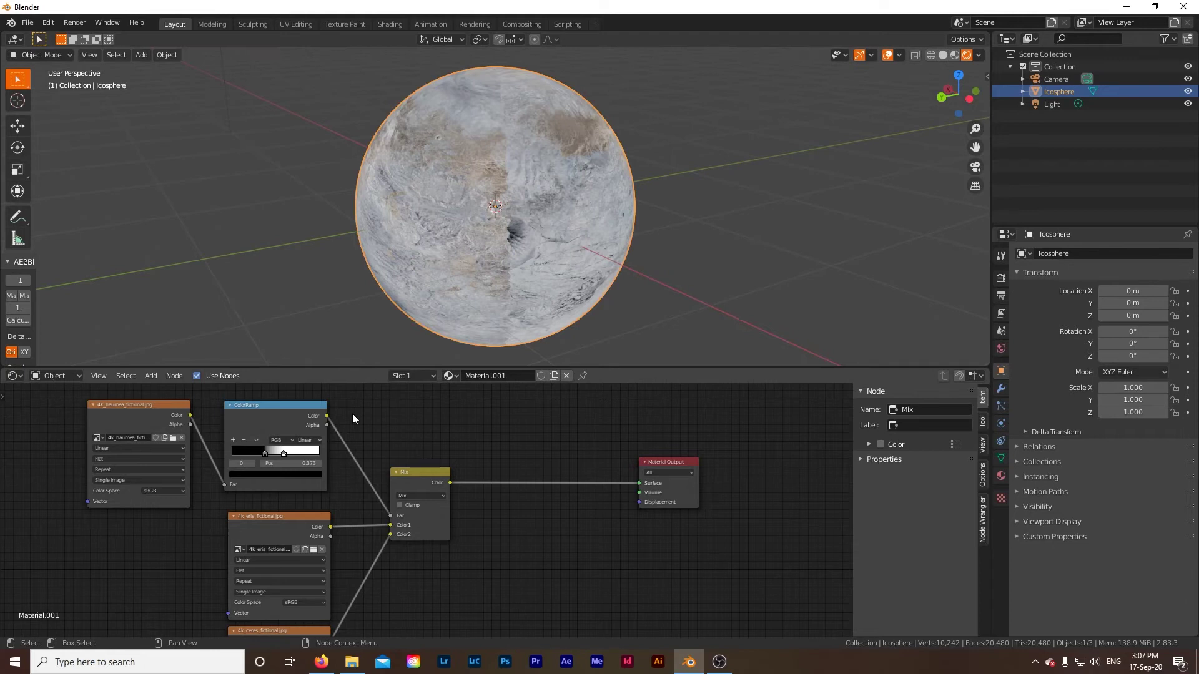
pyautogui.click(14, 376)
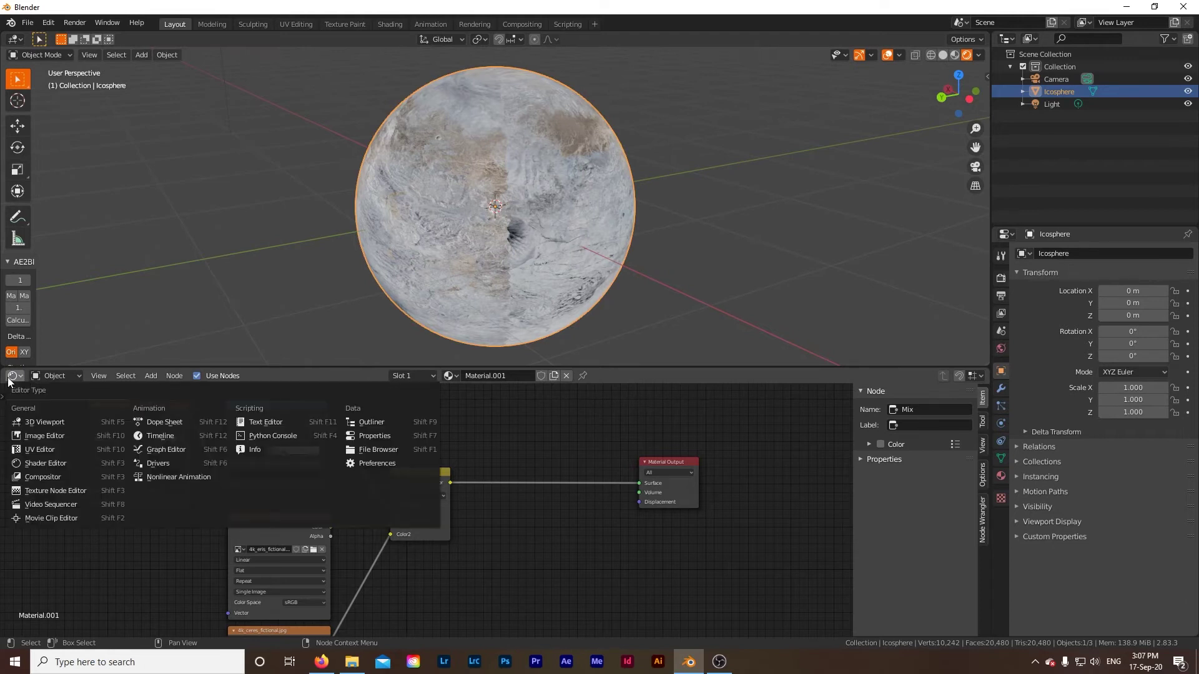
# - Switch the lower area to the UV Editor and select all geometry in Edit Mode
pyautogui.click(45, 452)
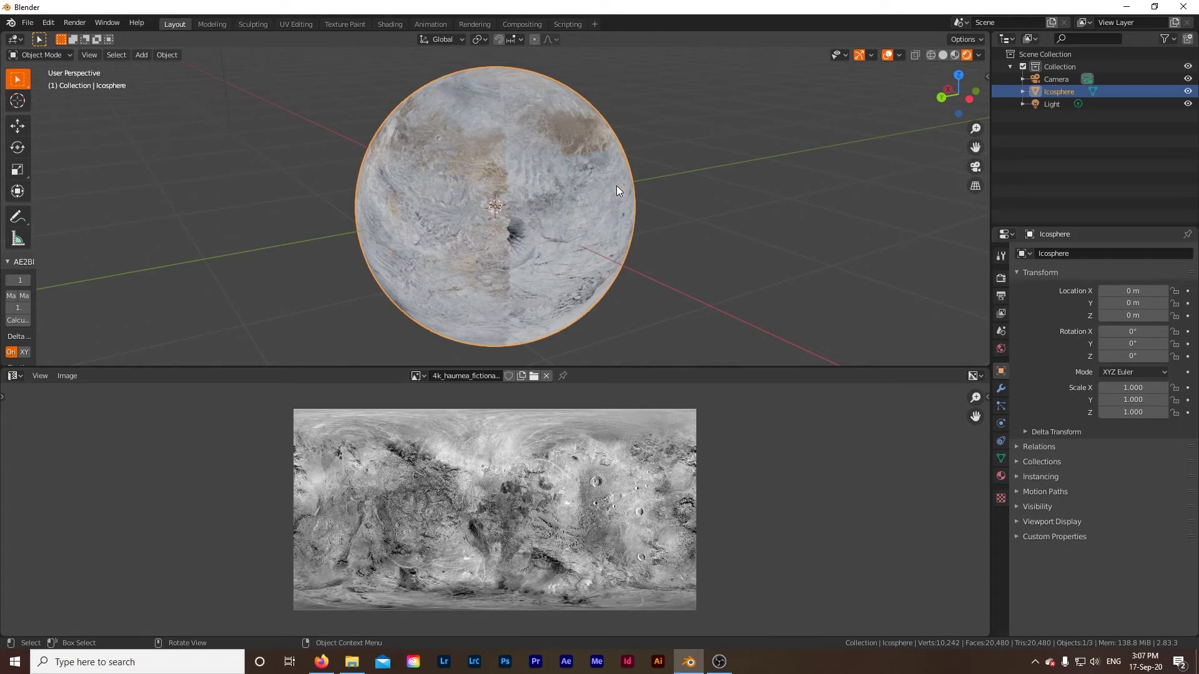
pyautogui.press('Tab')
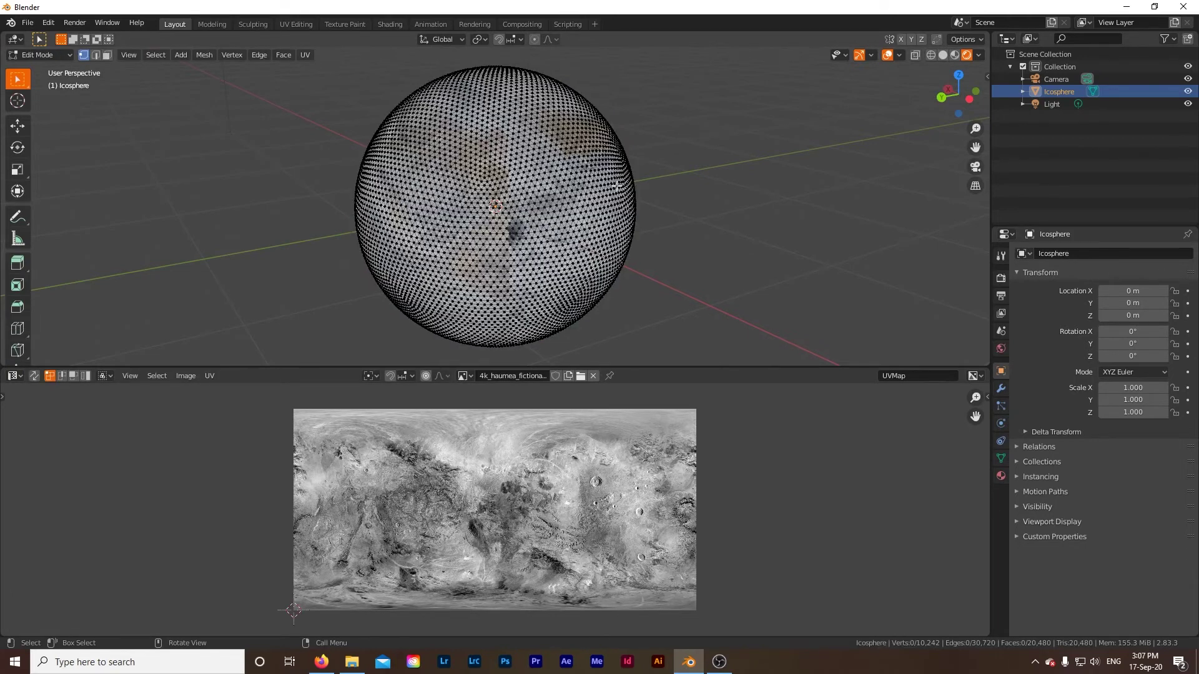
pyautogui.press('a')
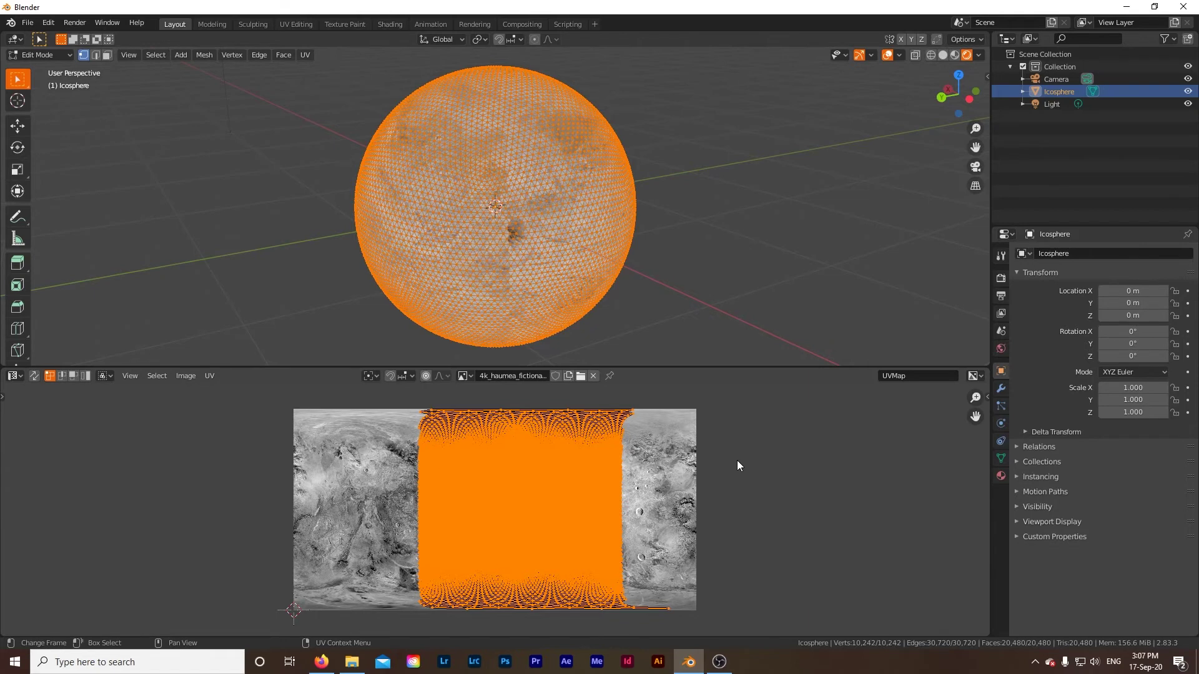
# - Scale the UVs by 2 along X, then deselect all and return to Object Mode
pyautogui.press('s')
pyautogui.press('x')
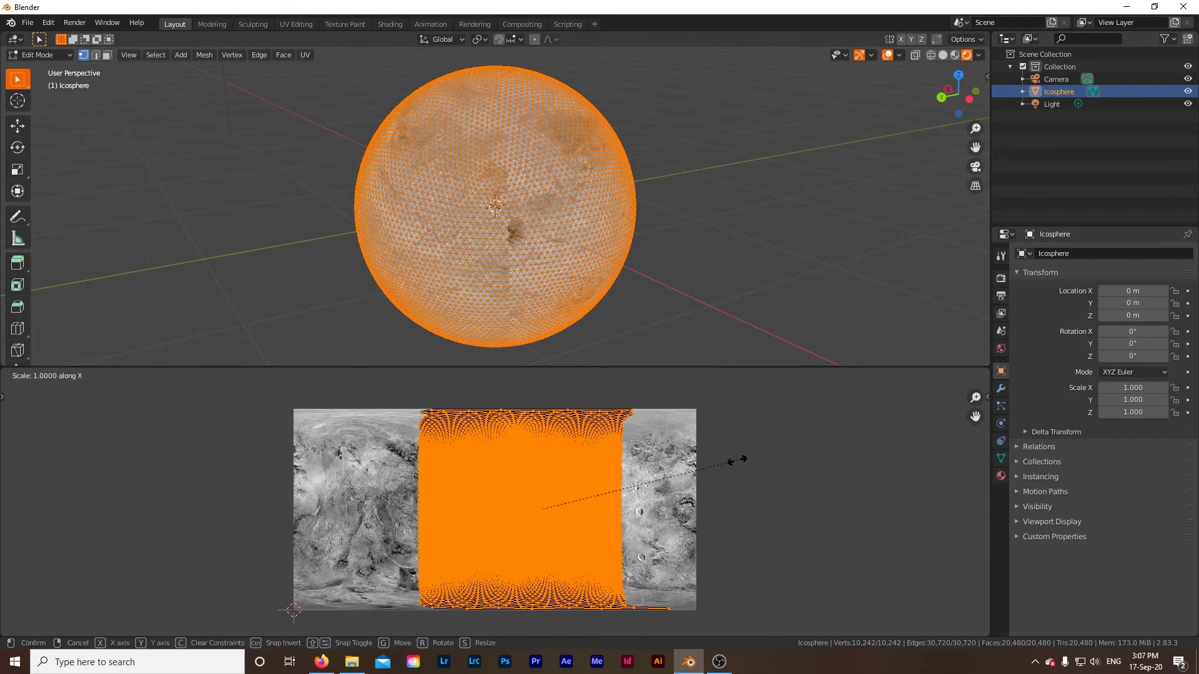
pyautogui.write('2')
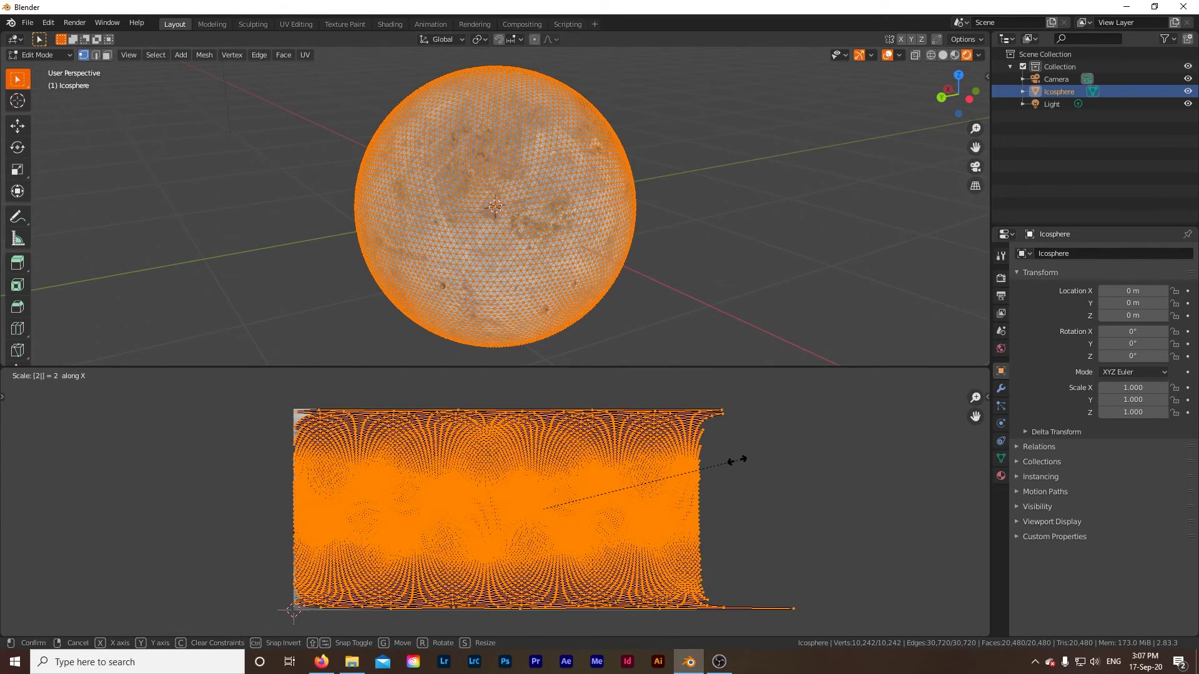
pyautogui.press('Return')
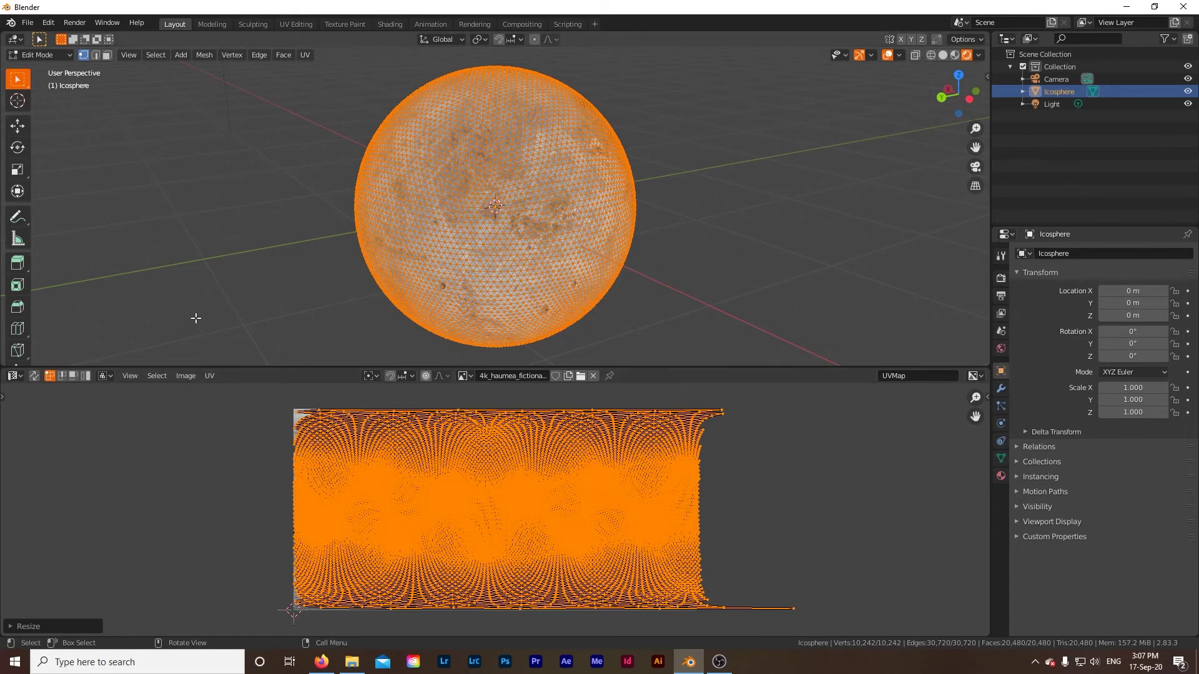
pyautogui.hotkey('alt', 'a')
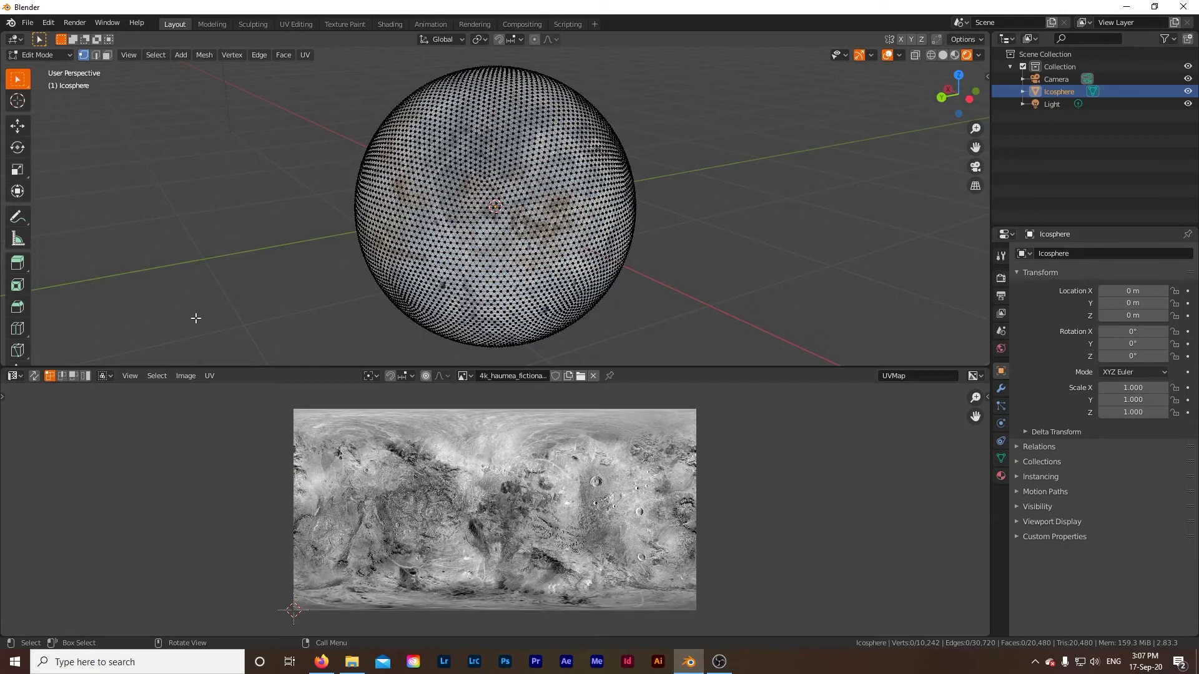
pyautogui.press('Tab')
pyautogui.moveTo(552, 256); pyautogui.dragTo(286, 249, button='middle')
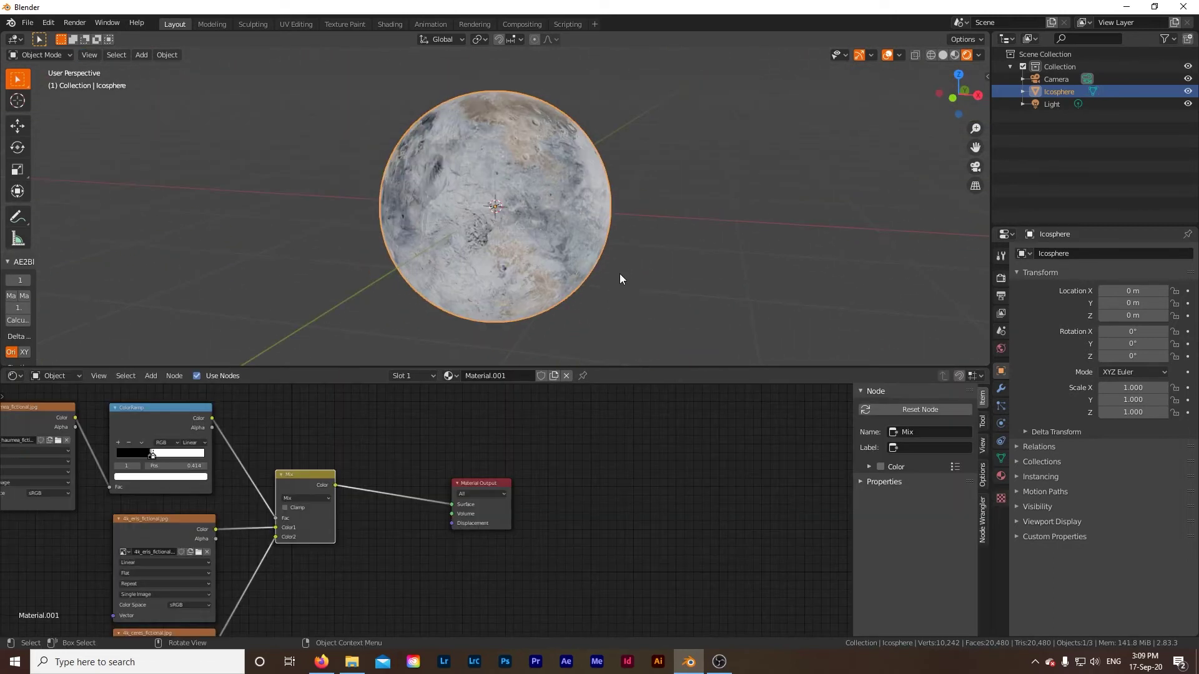
# - Insert a Diffuse BSDF between the Mix node and the Material Output
pyautogui.moveTo(678, 236); pyautogui.dragTo(649, 223, button='middle')
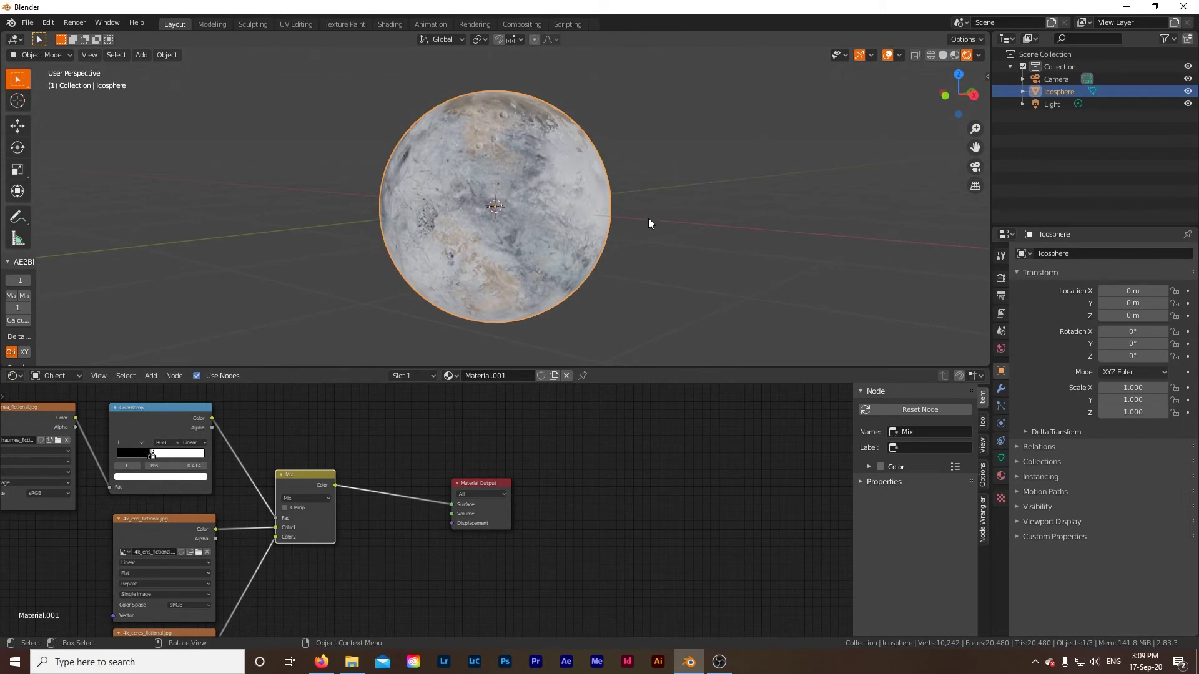
pyautogui.moveTo(365, 441); pyautogui.dragTo(489, 435, button='middle')
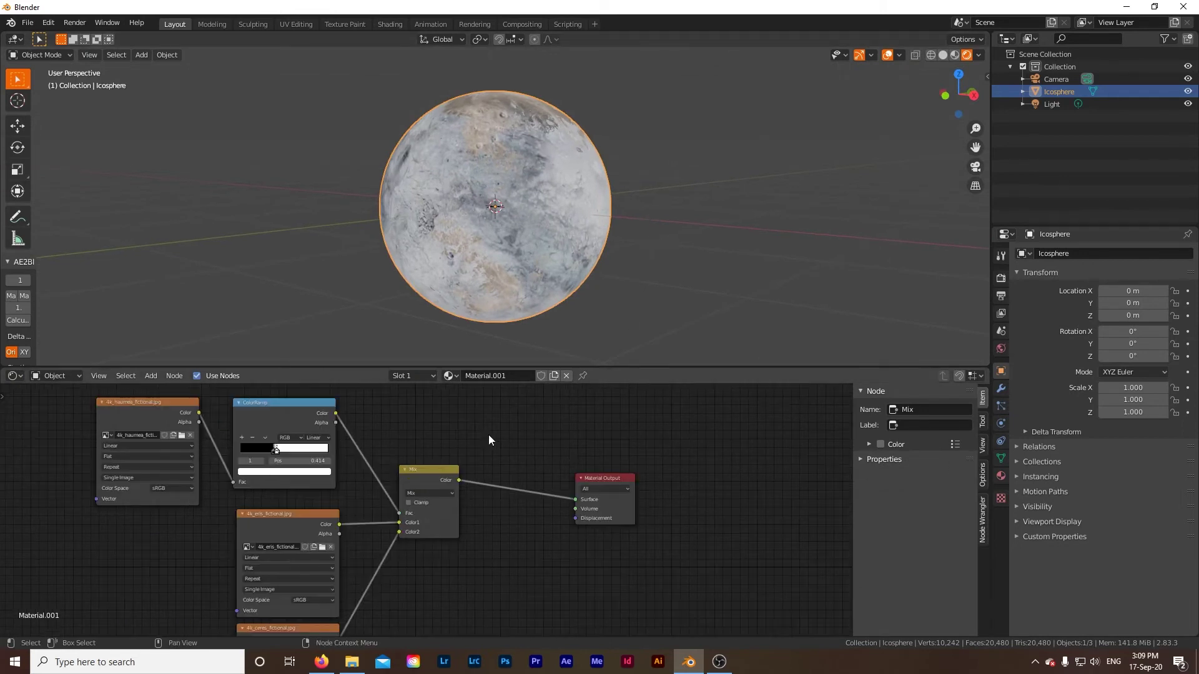
pyautogui.click(151, 377)
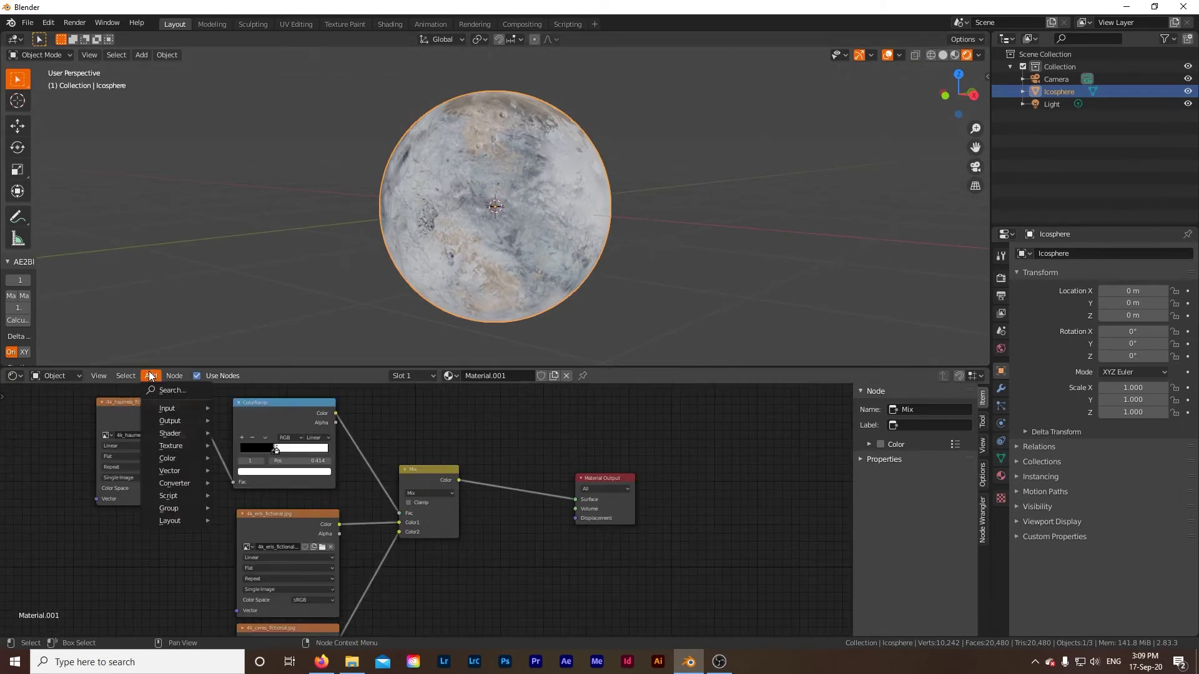
pyautogui.moveTo(173, 435)
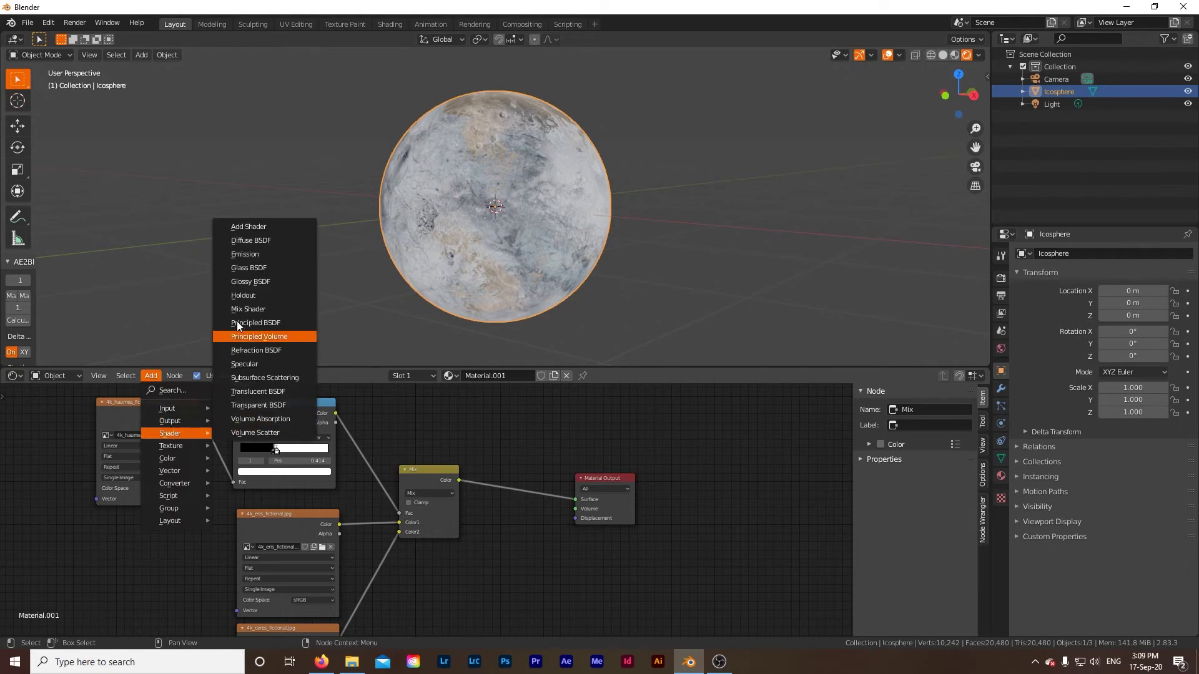
pyautogui.click(256, 241)
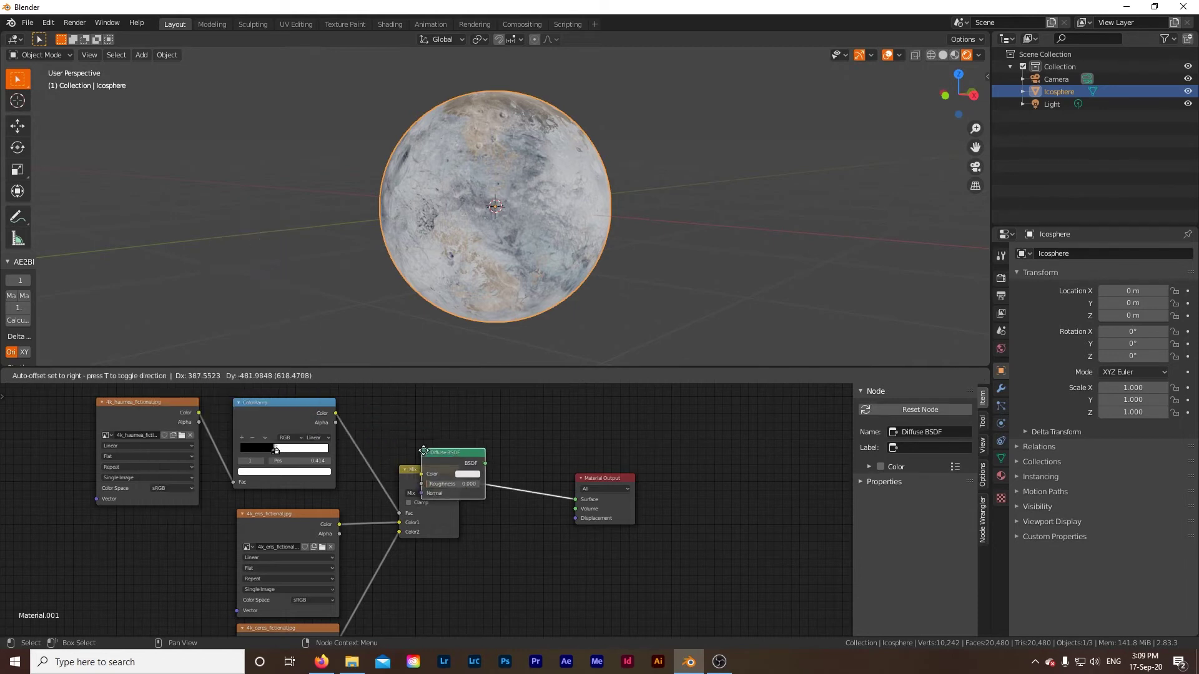
pyautogui.click(484, 475)
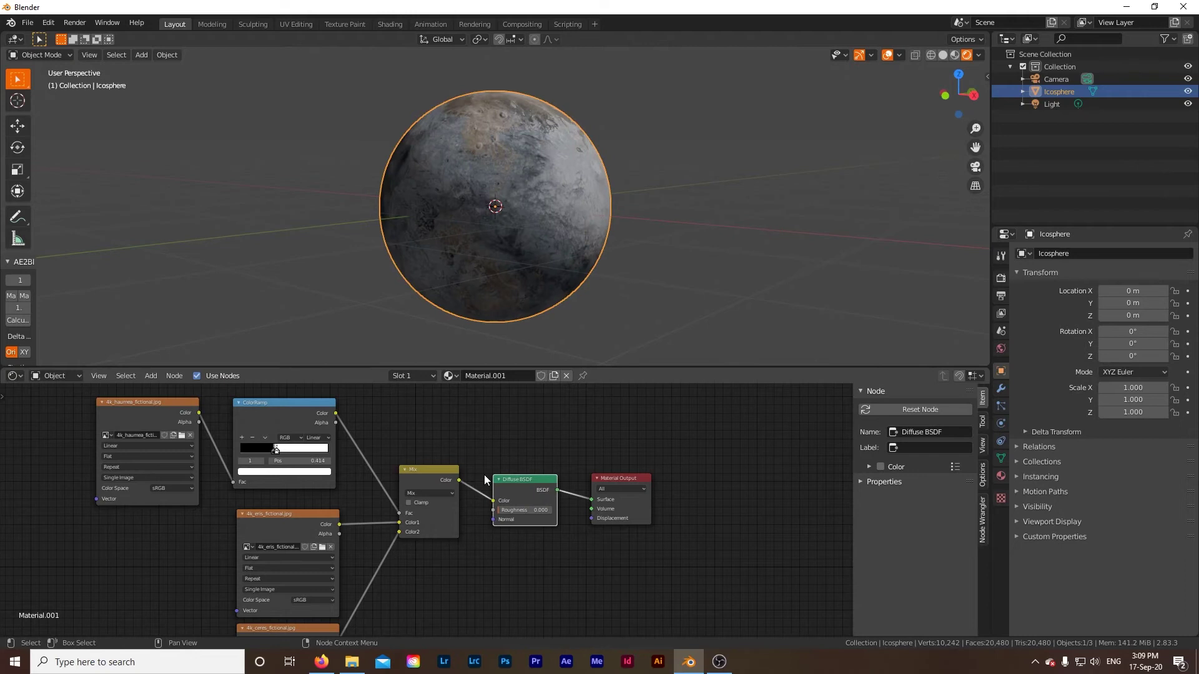
# - Orbit around the darker-shaded moon, then bring up the World properties
pyautogui.moveTo(757, 201); pyautogui.dragTo(535, 236, button='middle')
pyautogui.scroll(-5, 593, 244)
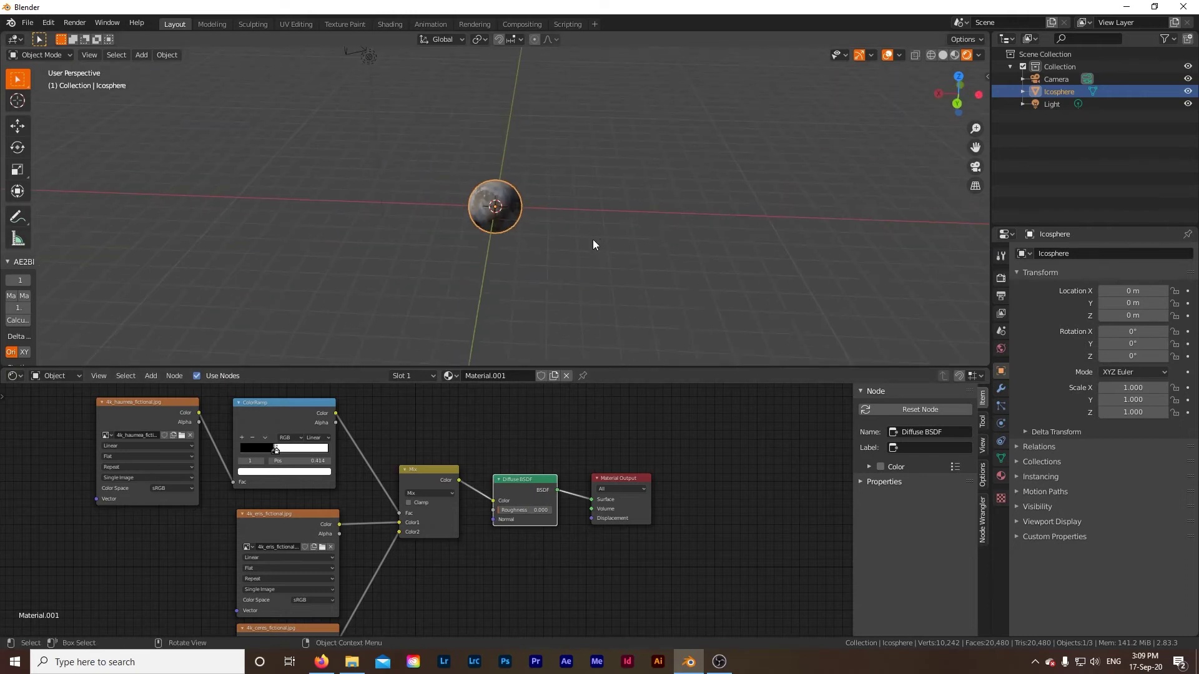
pyautogui.moveTo(449, 206); pyautogui.dragTo(546, 229, button='middle')
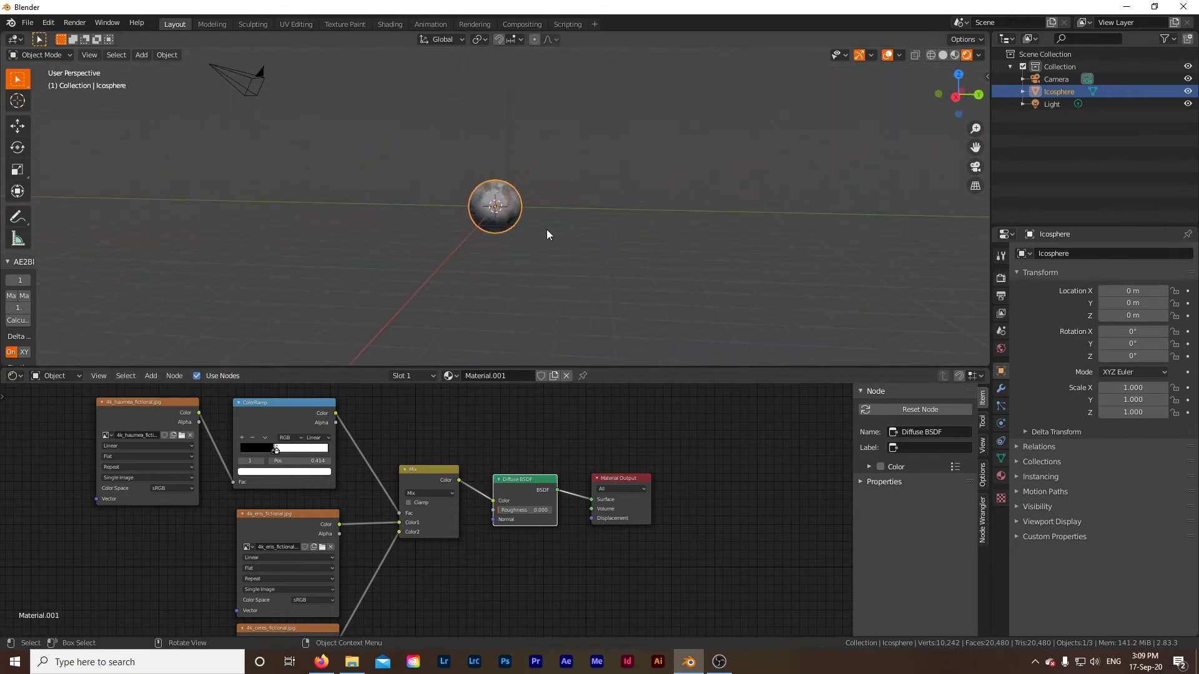
pyautogui.scroll(5, 379, 228)
pyautogui.moveTo(379, 228); pyautogui.dragTo(610, 283, button='middle')
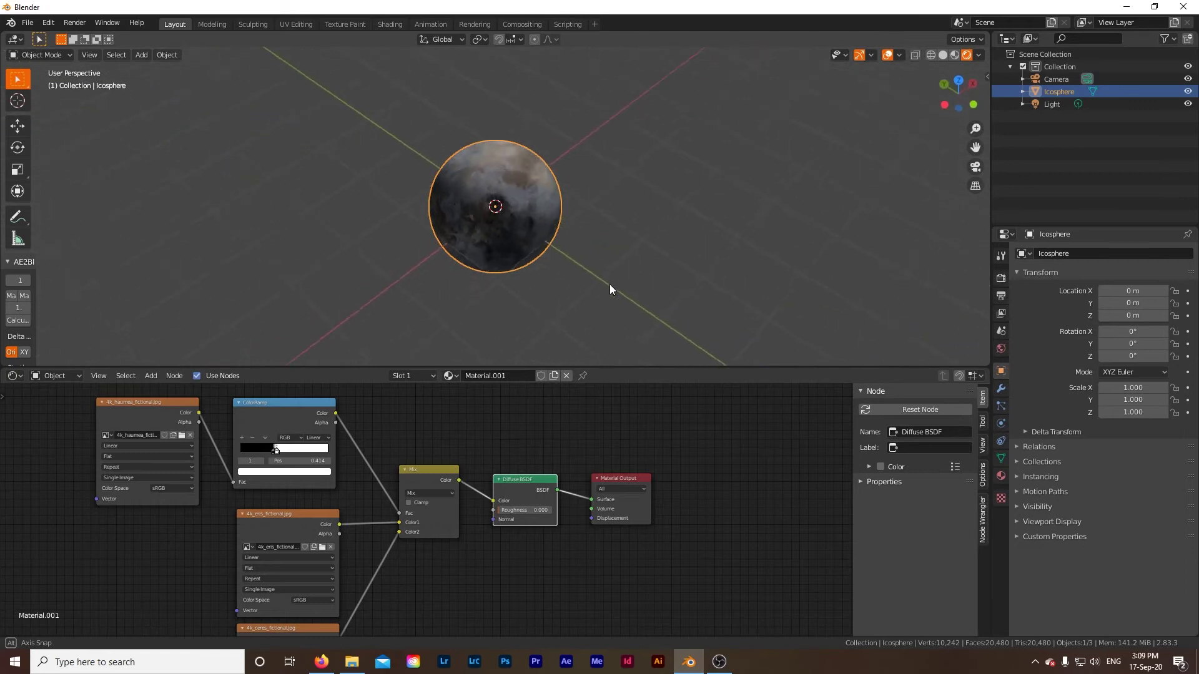
pyautogui.scroll(4, 462, 123)
pyautogui.moveTo(464, 124); pyautogui.dragTo(610, 167, button='middle')
pyautogui.scroll(-1, 643, 222)
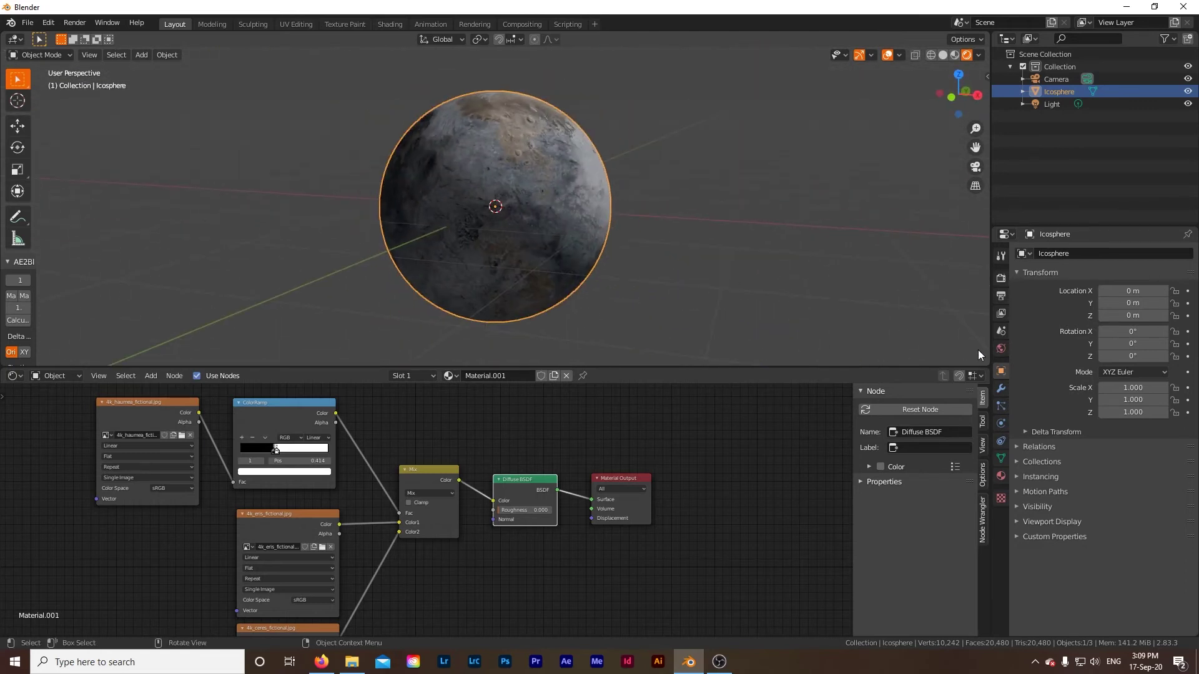
pyautogui.click(1000, 349)
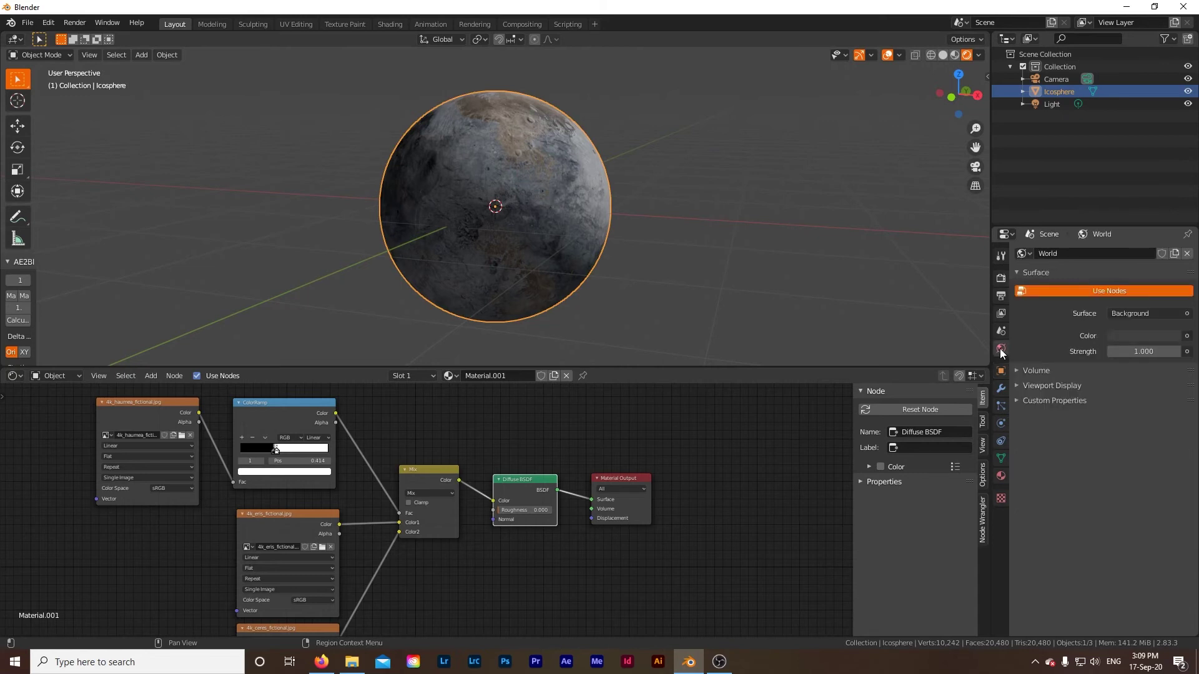
# - Set the World background colour value to 0 so it is black
pyautogui.click(1125, 335)
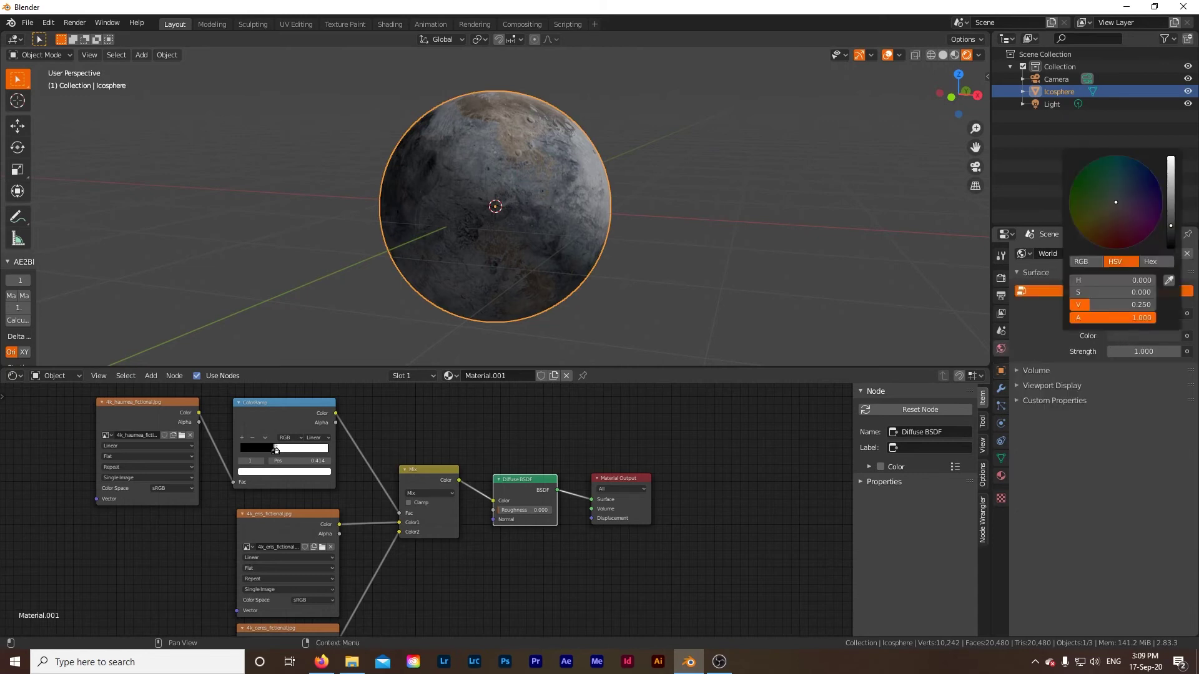
pyautogui.moveTo(1172, 228); pyautogui.dragTo(1099, 248)
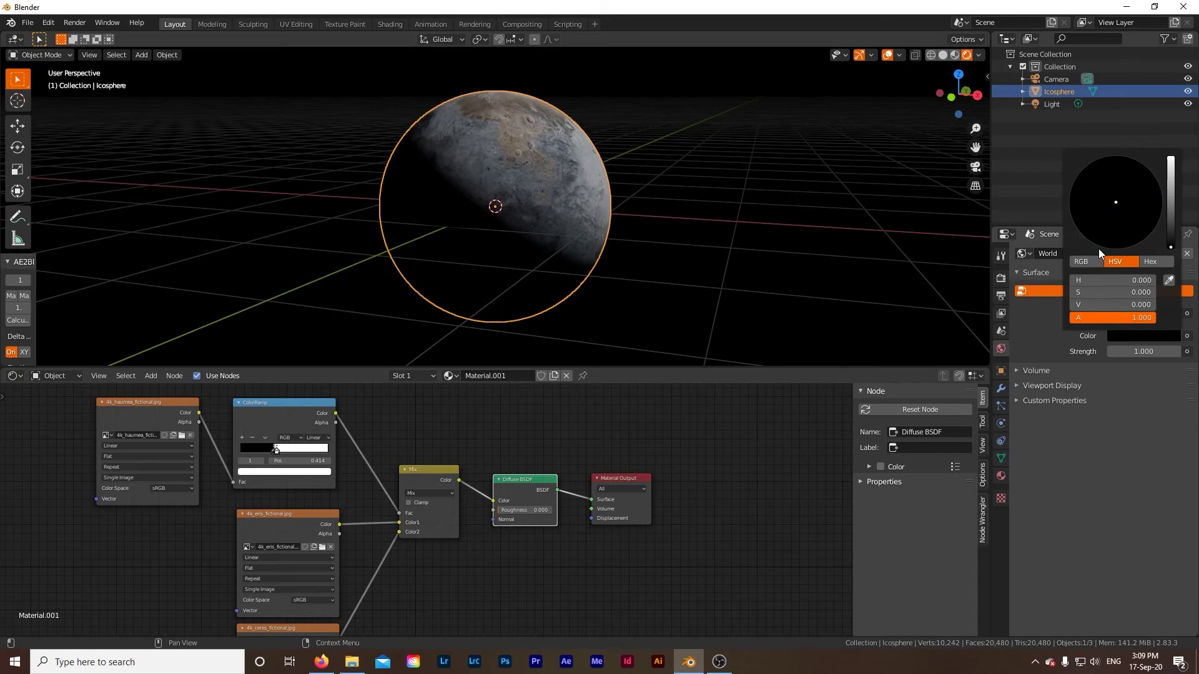
pyautogui.click(799, 239)
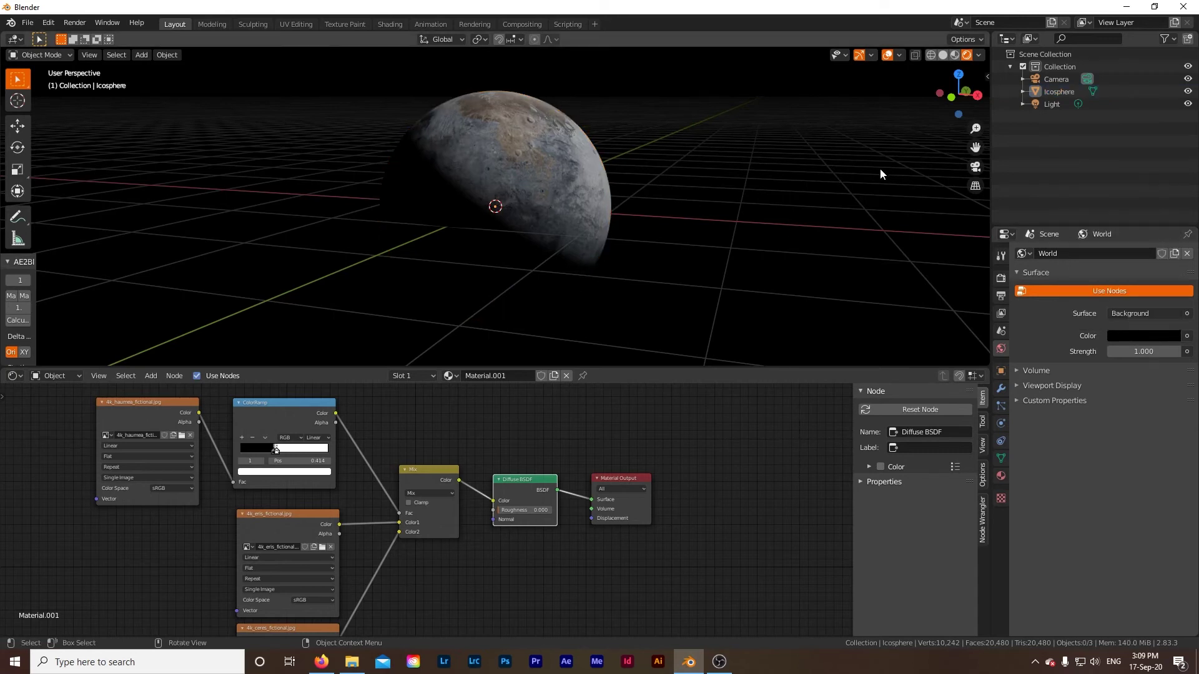
# - Change the Light to a Sun lamp with strength 10, lighting the moon
pyautogui.click(1059, 102)
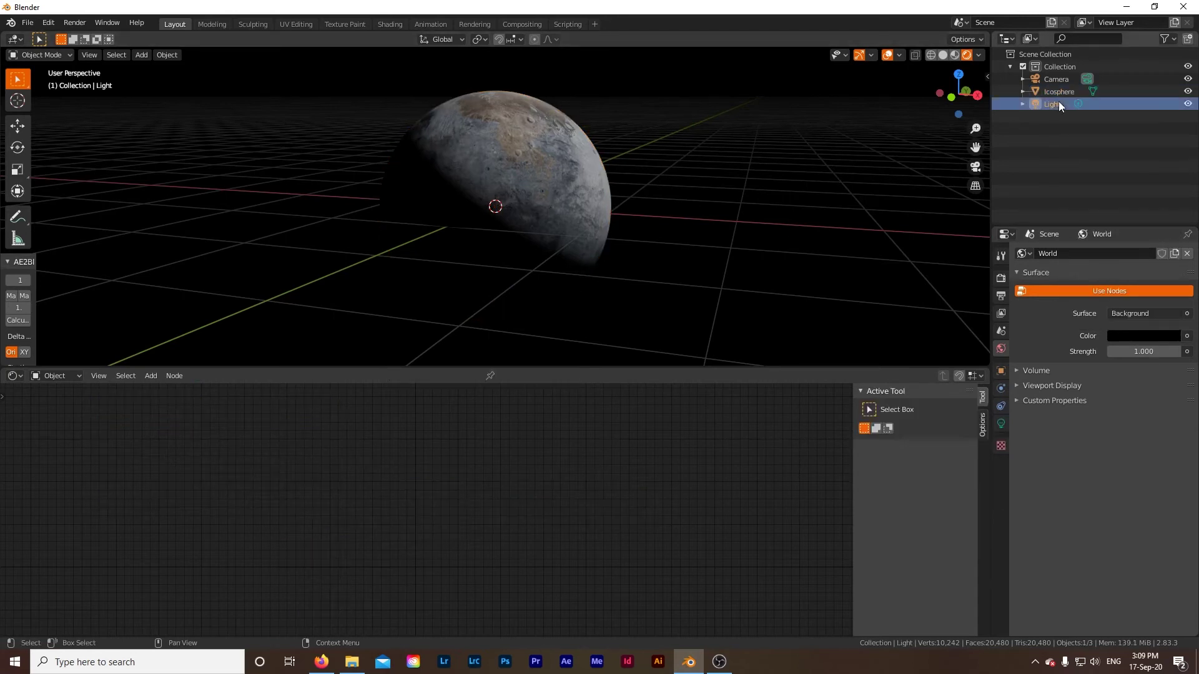
pyautogui.click(1001, 425)
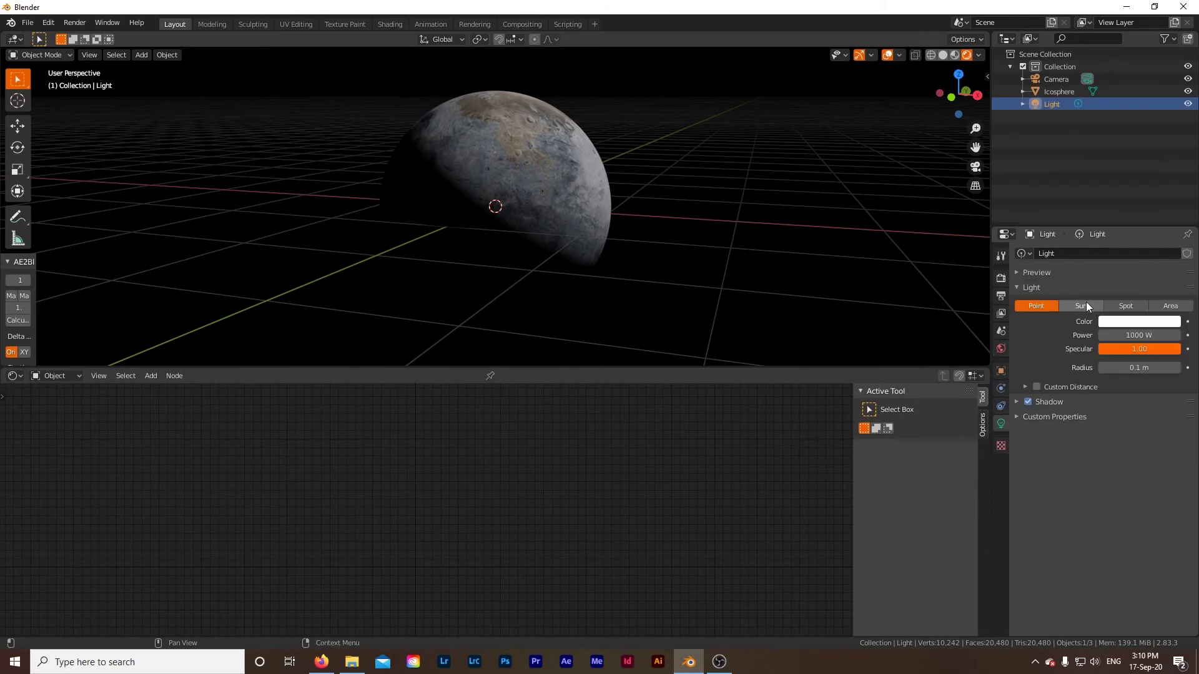
pyautogui.click(1086, 305)
pyautogui.click(1137, 335)
pyautogui.click(1127, 335)
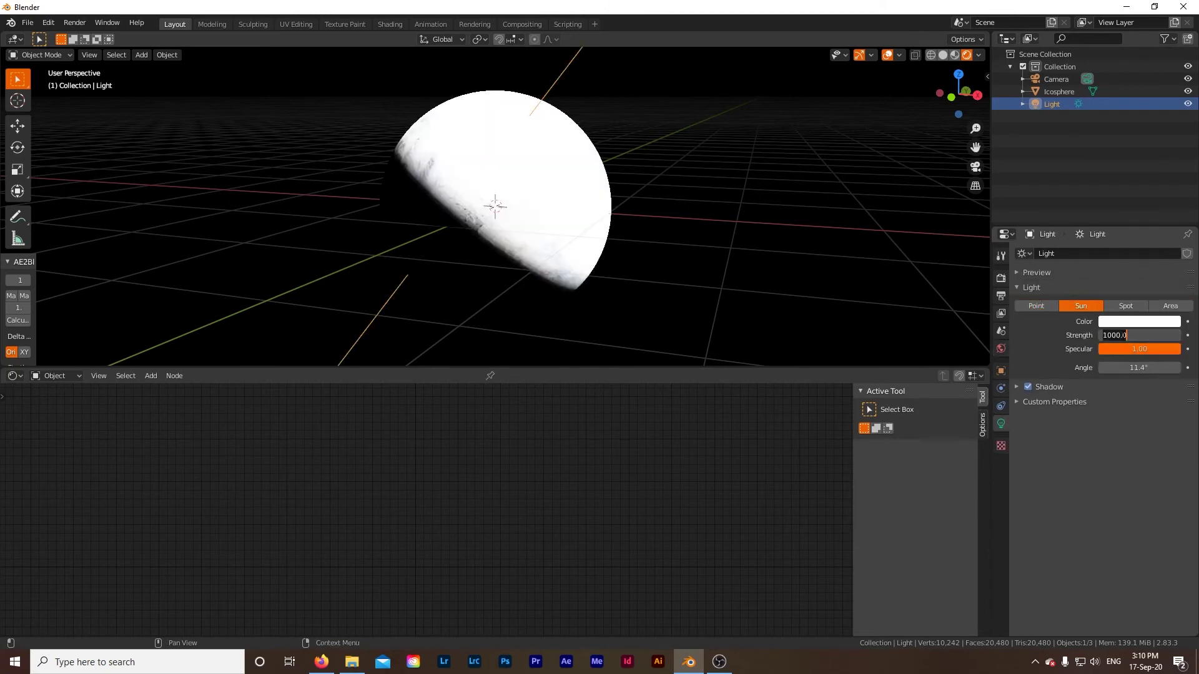
pyautogui.press('BackSpace')
pyautogui.press('BackSpace')
pyautogui.press('BackSpace')
pyautogui.press('BackSpace')
pyautogui.press('Return')
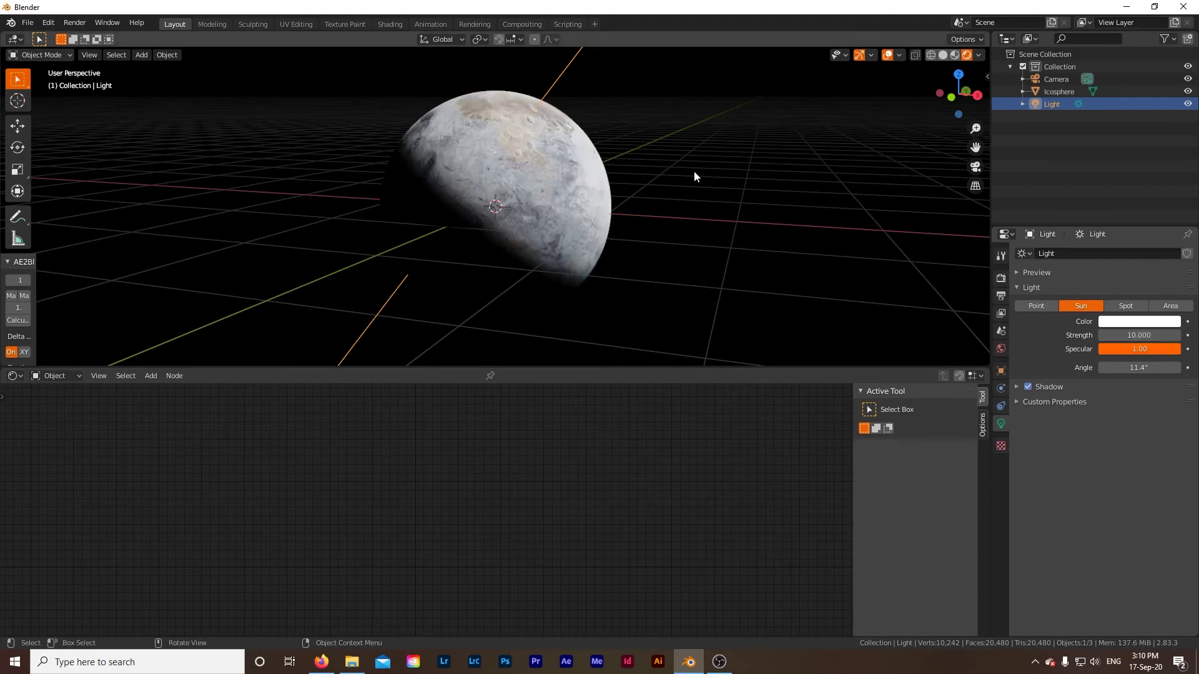
pyautogui.moveTo(689, 163); pyautogui.dragTo(466, 152, button='middle')
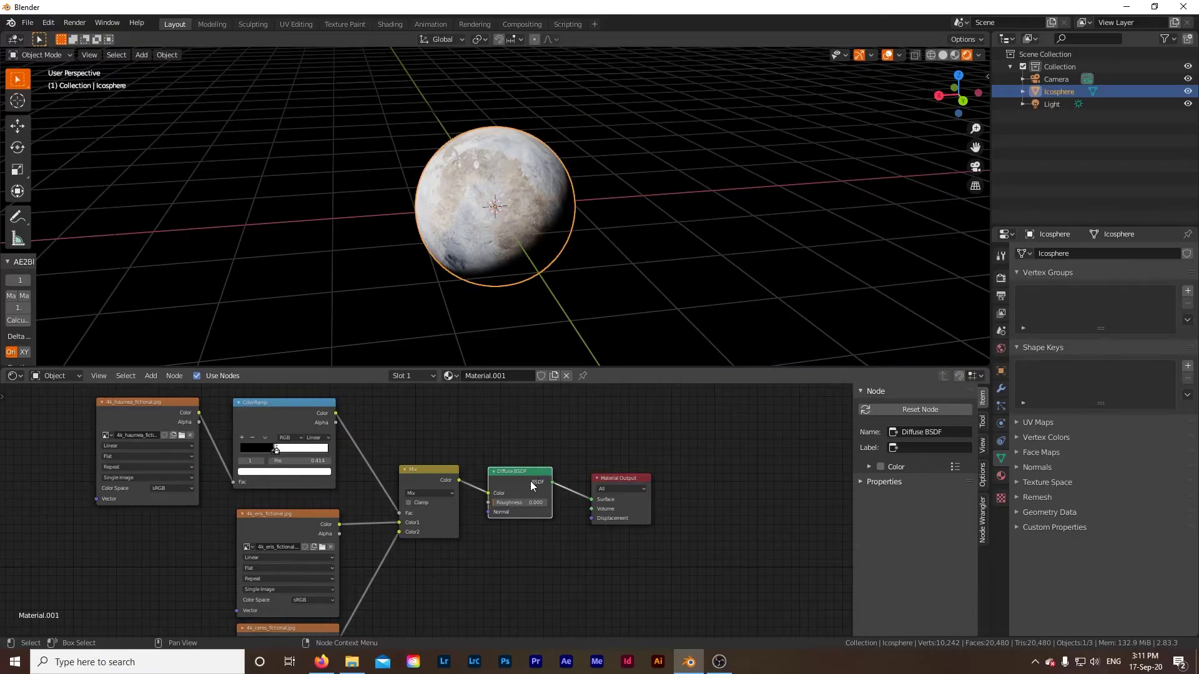
# - Nudge the Diffuse BSDF node slightly right and down in the Shader Editor
pyautogui.moveTo(530, 480); pyautogui.dragTo(532, 489)
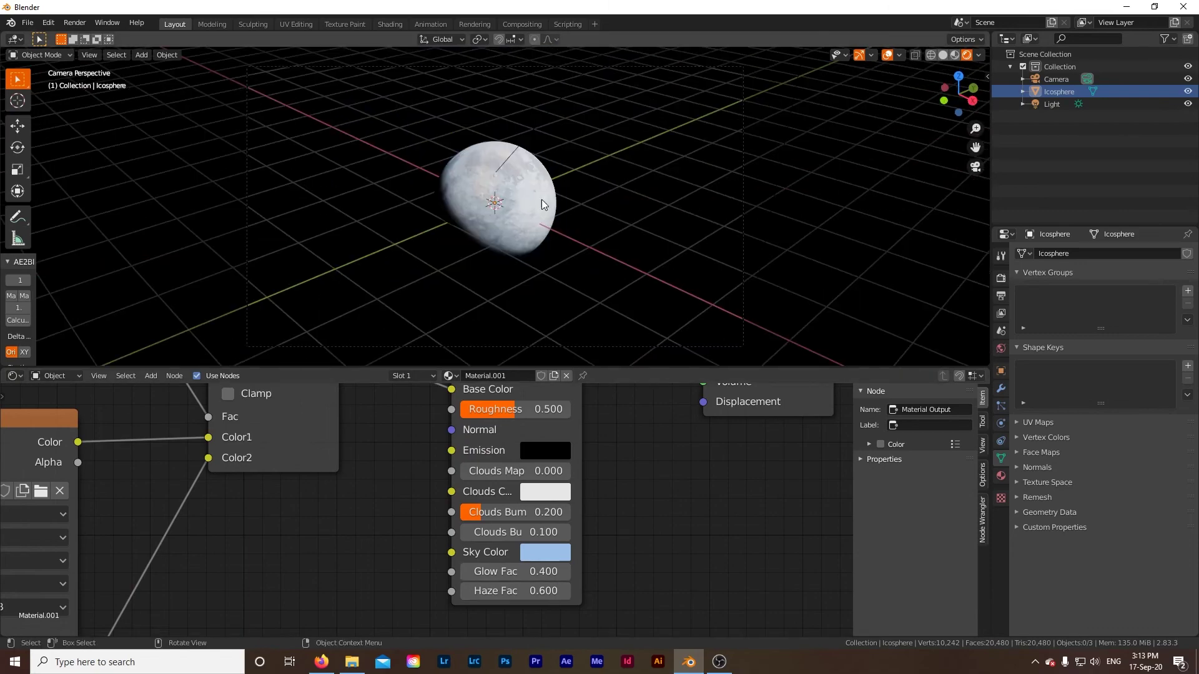
# - Render the current frame and enable Denoising Data for the view layer
pyautogui.click(75, 23)
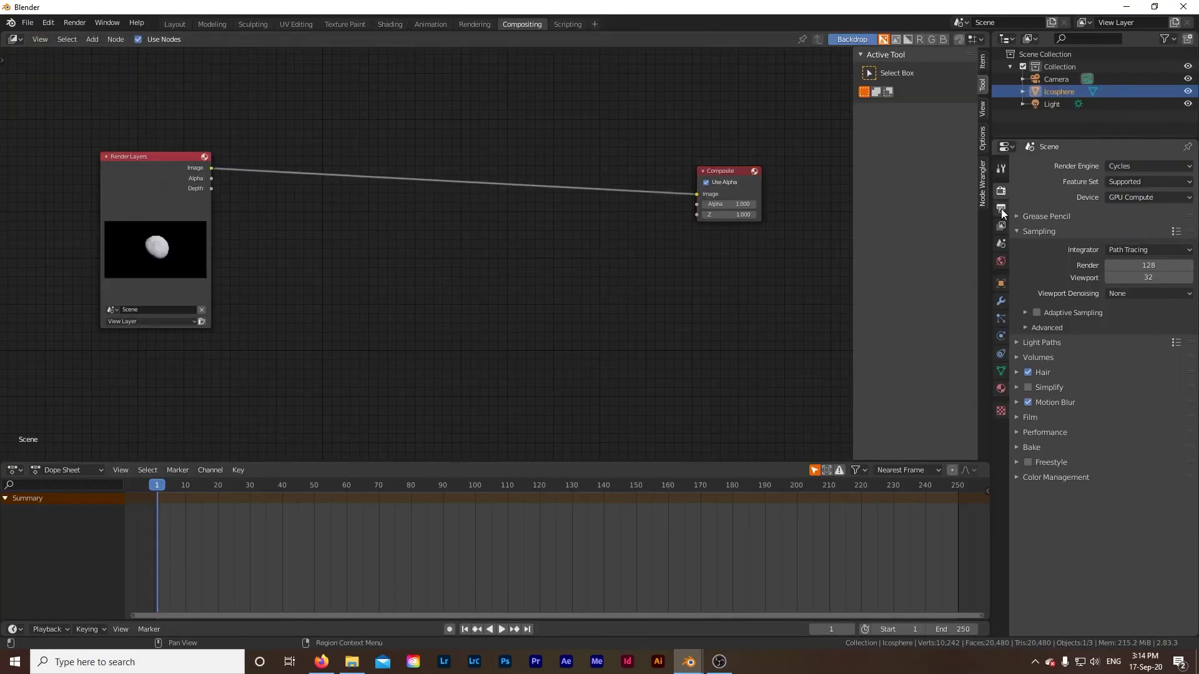
pyautogui.click(1001, 225)
pyautogui.click(1096, 297)
pyautogui.hotkey('shift', 'a')
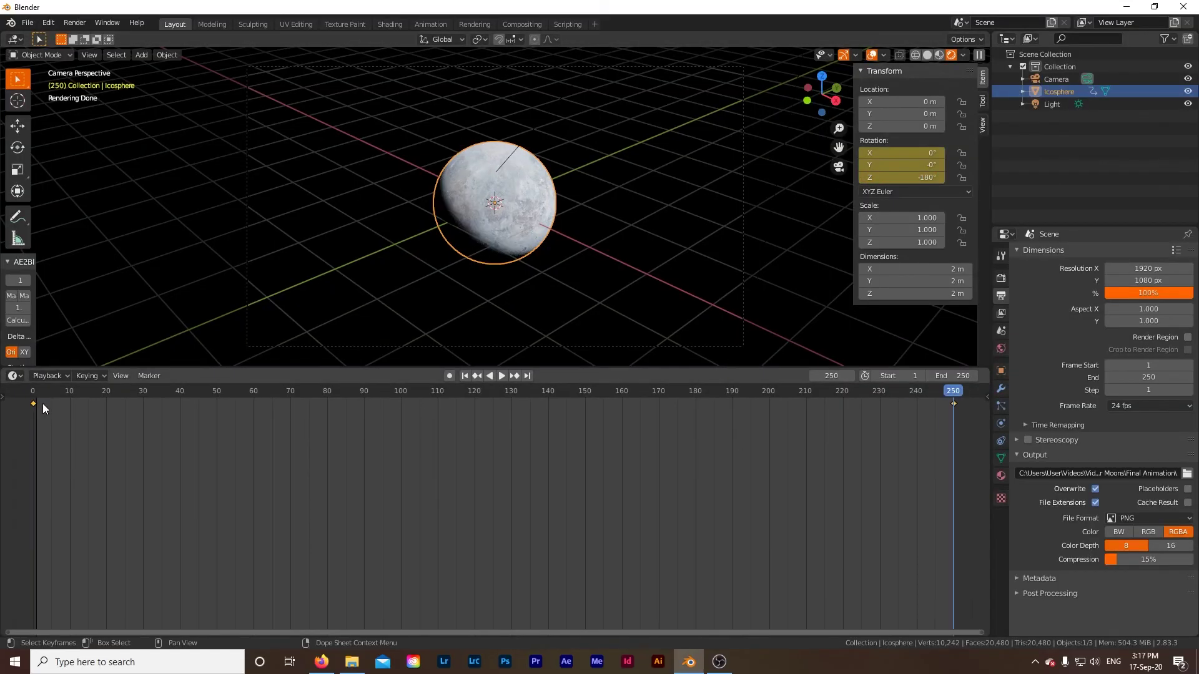
# - Trackball-rotate the camera, keyframe its rotation at frame 250, and play the animation
pyautogui.click(522, 347)
pyautogui.press('r')
pyautogui.press('r')
pyautogui.click(610, 268)
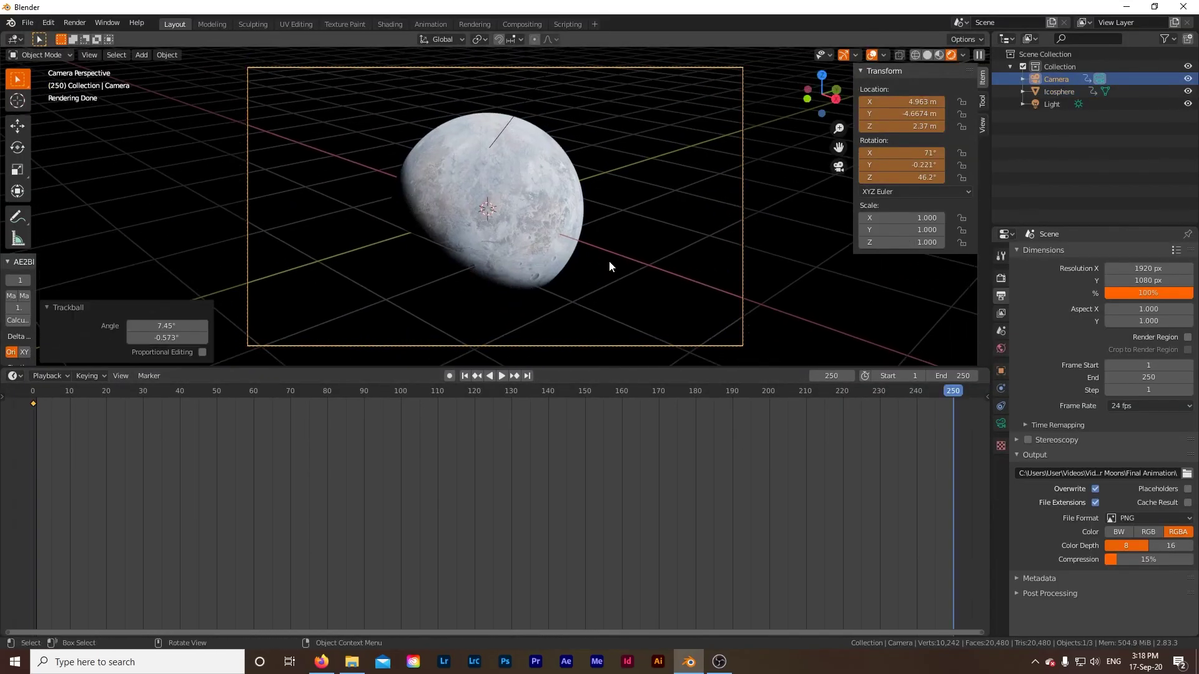
pyautogui.press('i')
pyautogui.press('space')
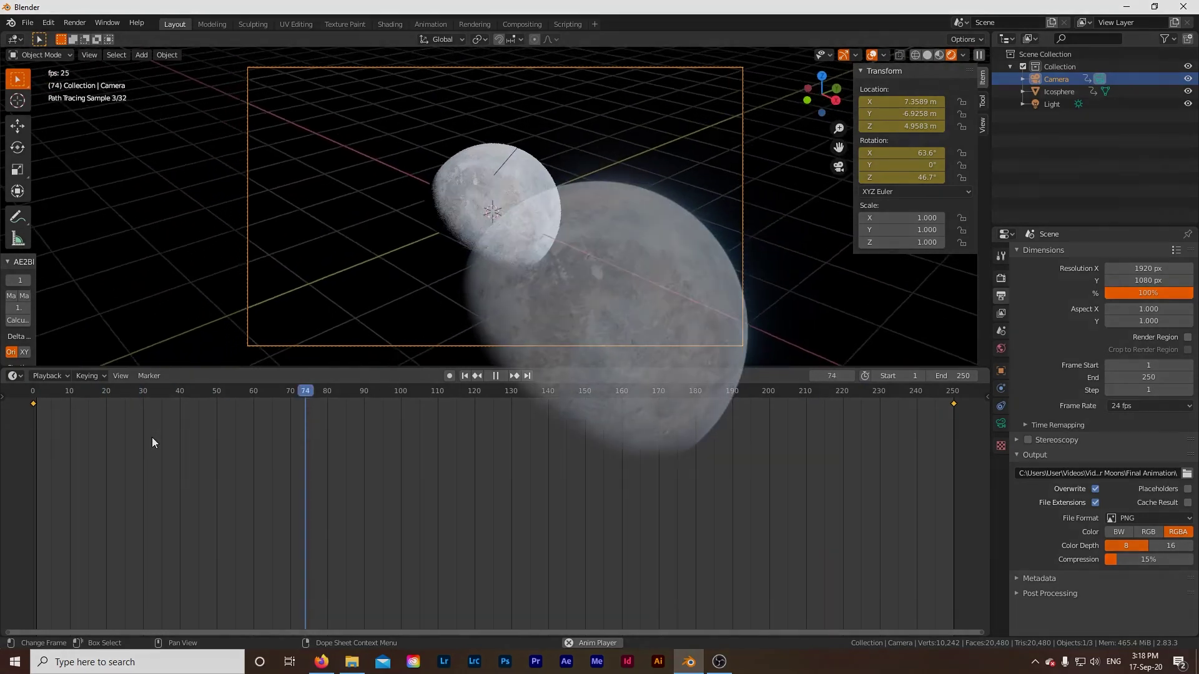